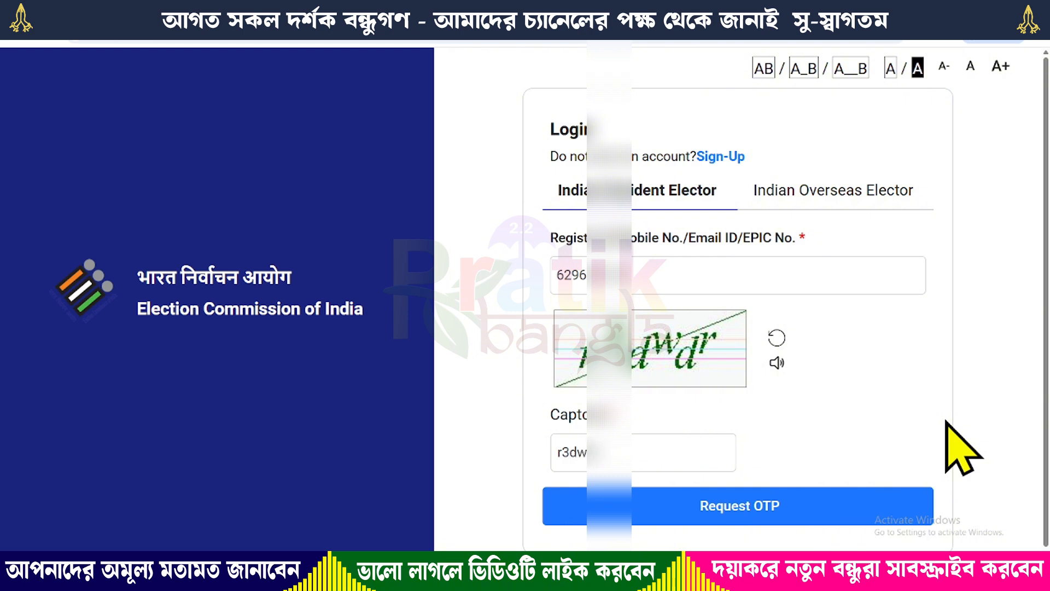
Step: Request a login OTP, enter the received six-digit code and log in to the portal
left_click(739, 509)
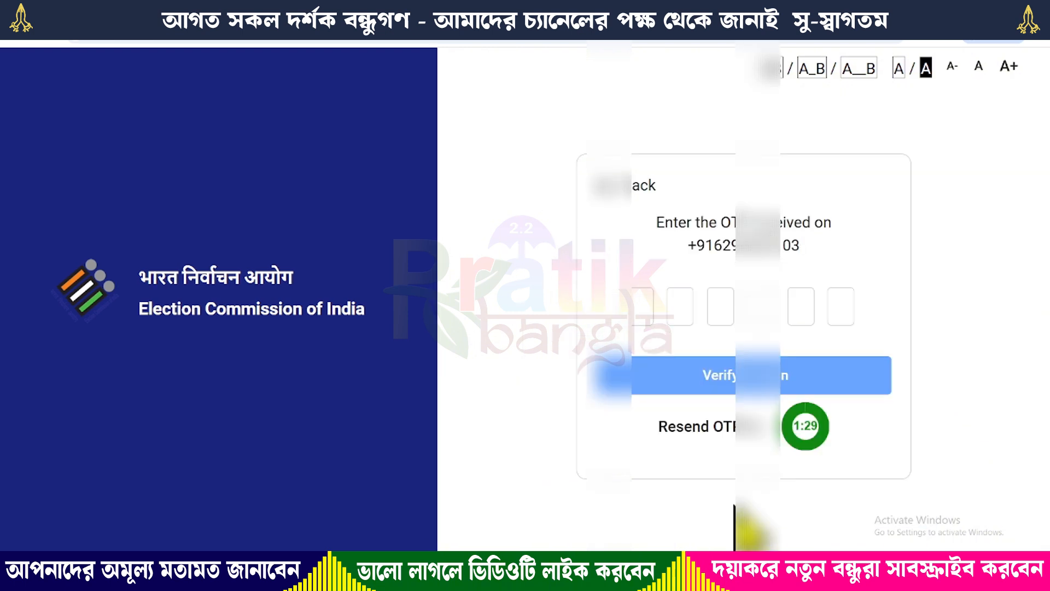
left_click(644, 317)
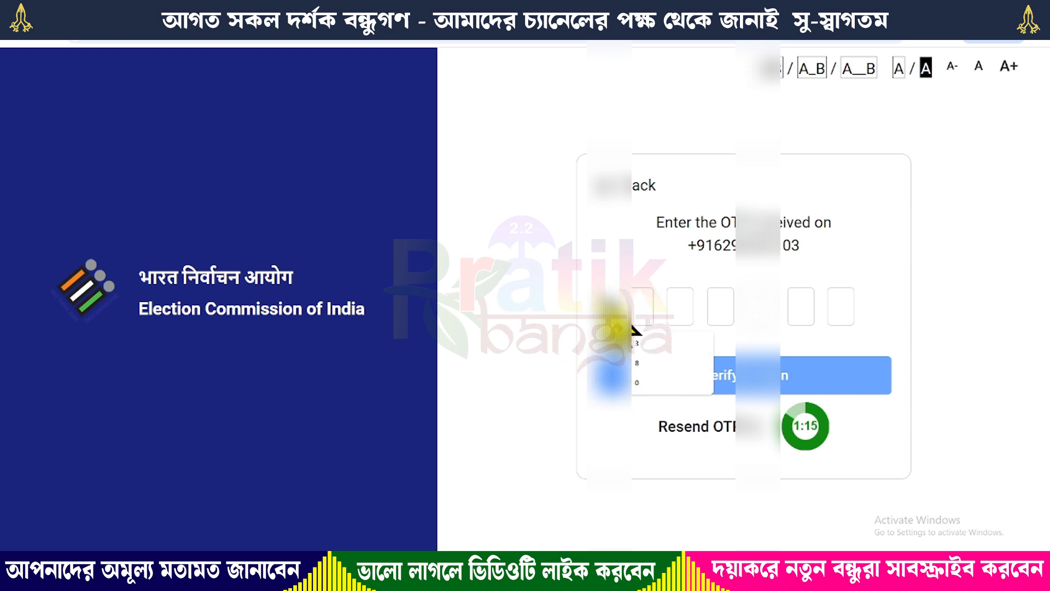
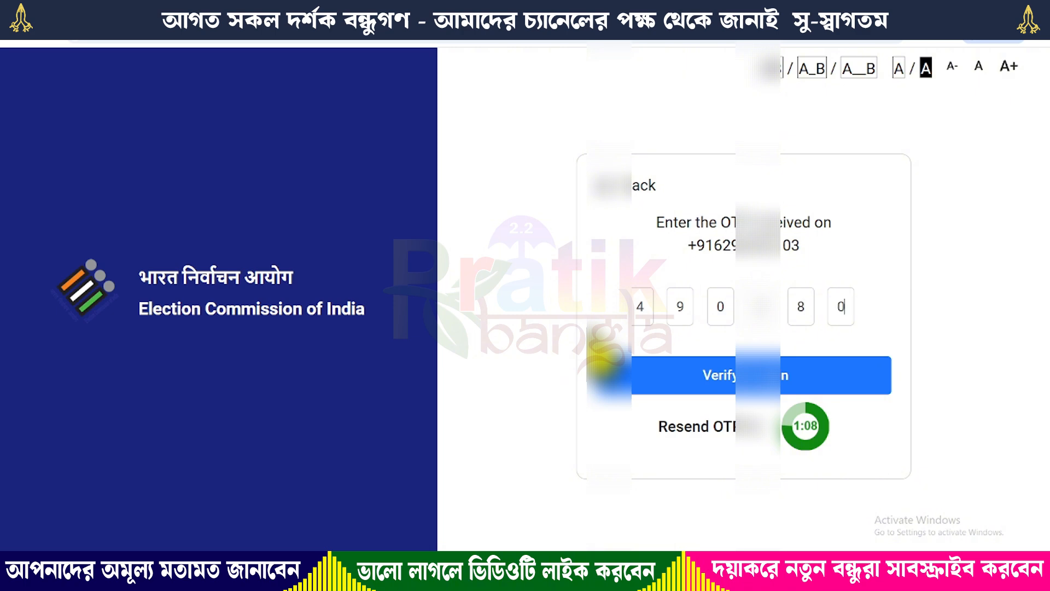
left_click(721, 376)
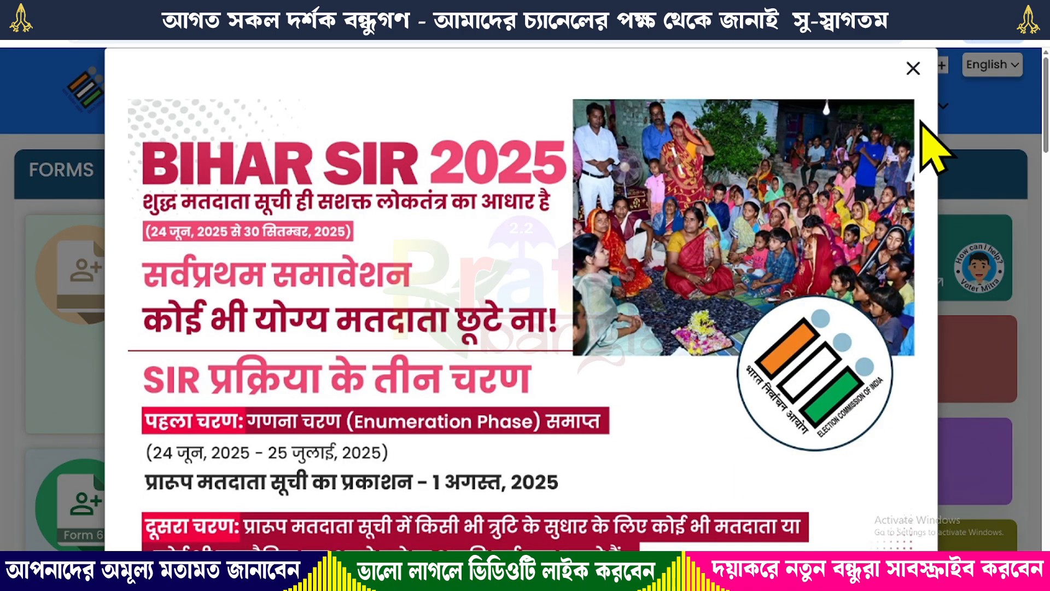
Step: Close the Bihar SIR 2025 announcement and zoom out to bring the Form 8 card into view
left_click(913, 68)
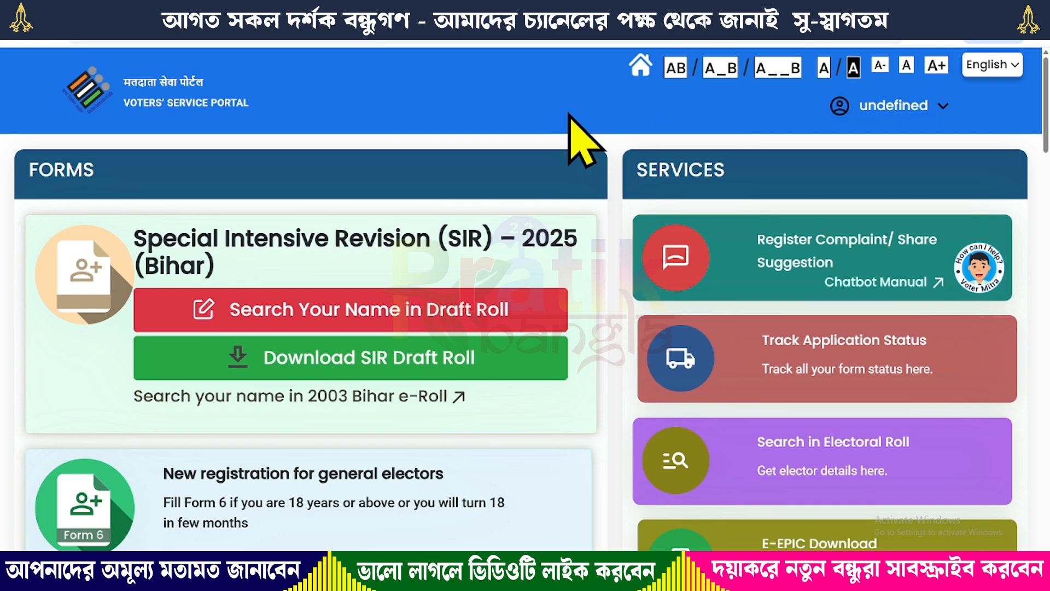
scroll(570, 120, "down", 5)
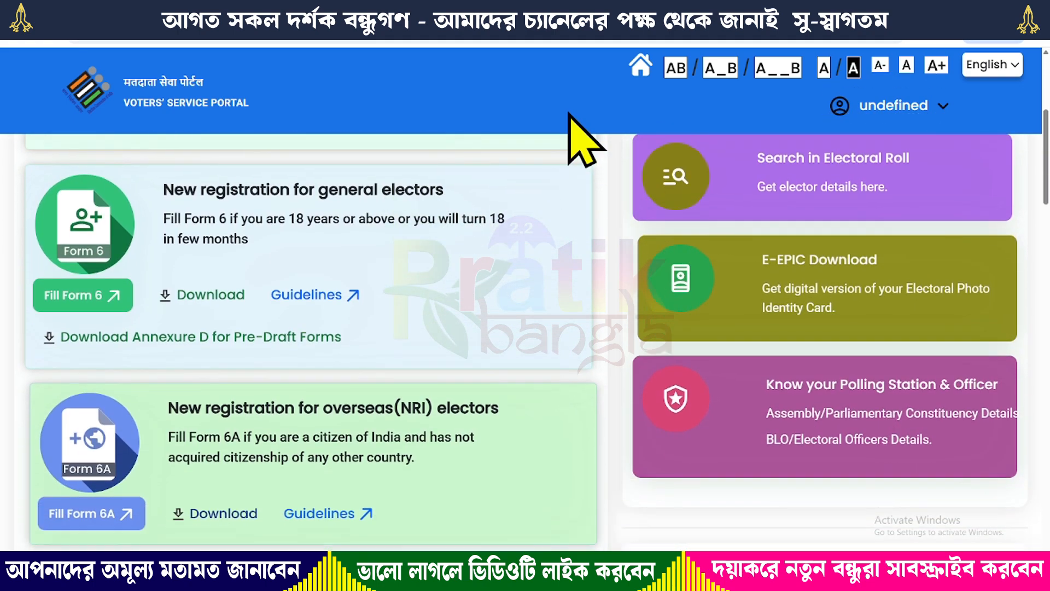
scroll(610, 296, "up", 5)
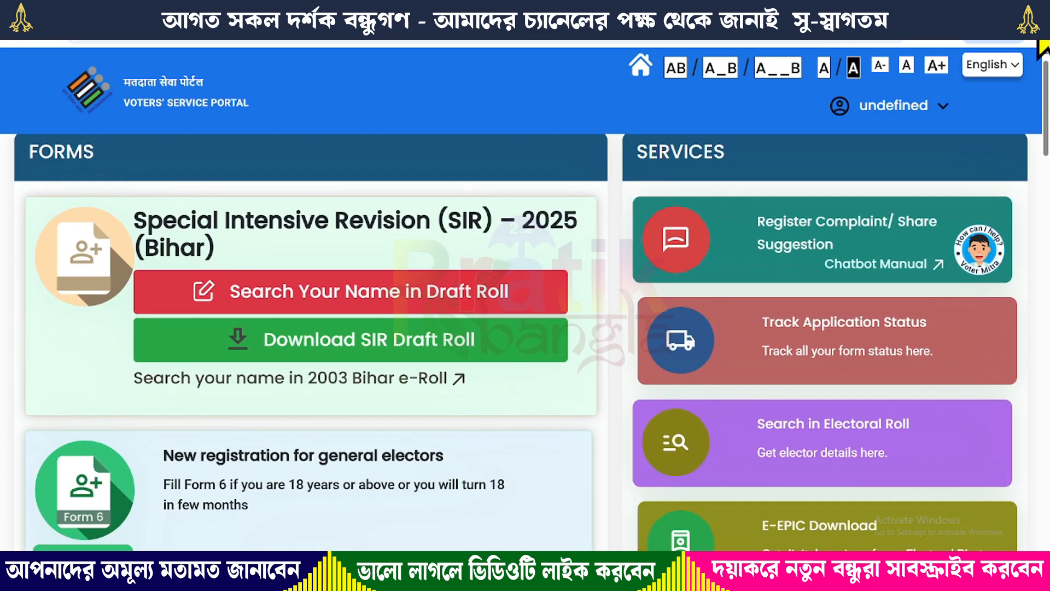
key("ctrl+minus")
scroll(615, 337, "down", 4)
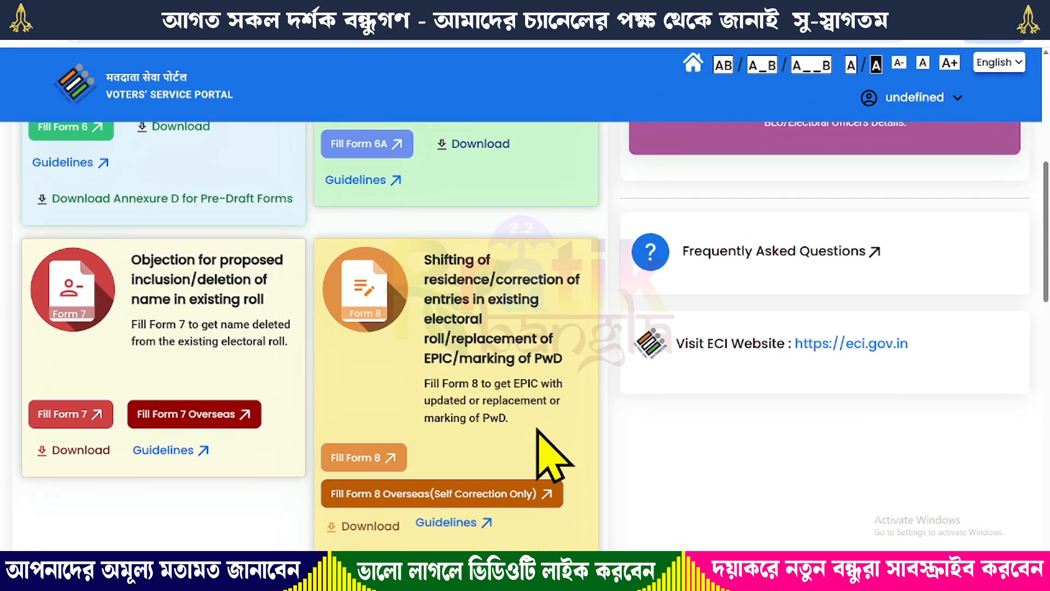
scroll(372, 464, "down", 1)
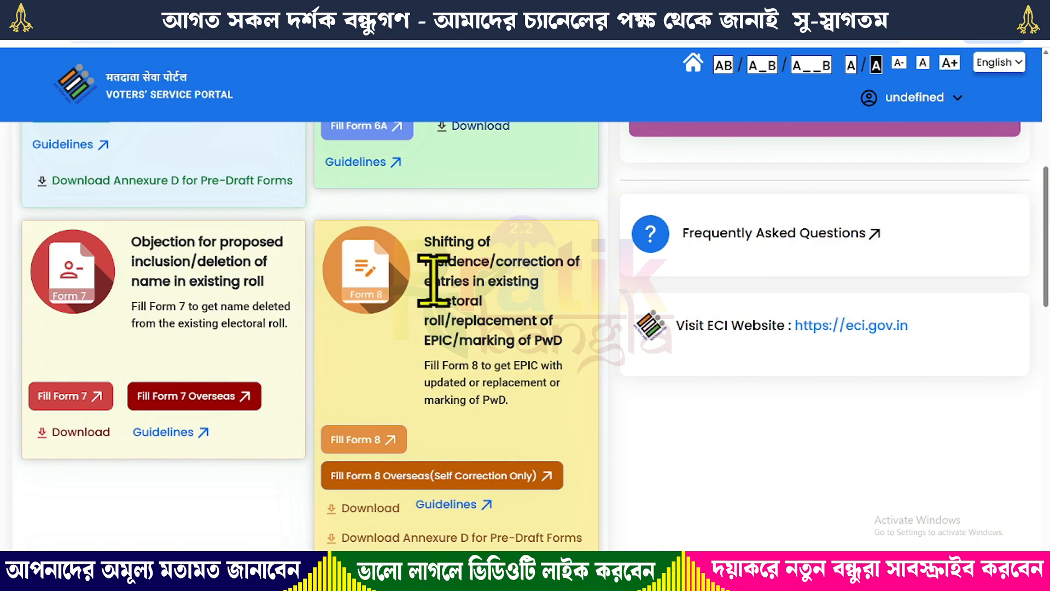
Step: Start a Form 8 application for Self with the elector's EPIC number, after briefly trying Other elector
left_click(381, 439)
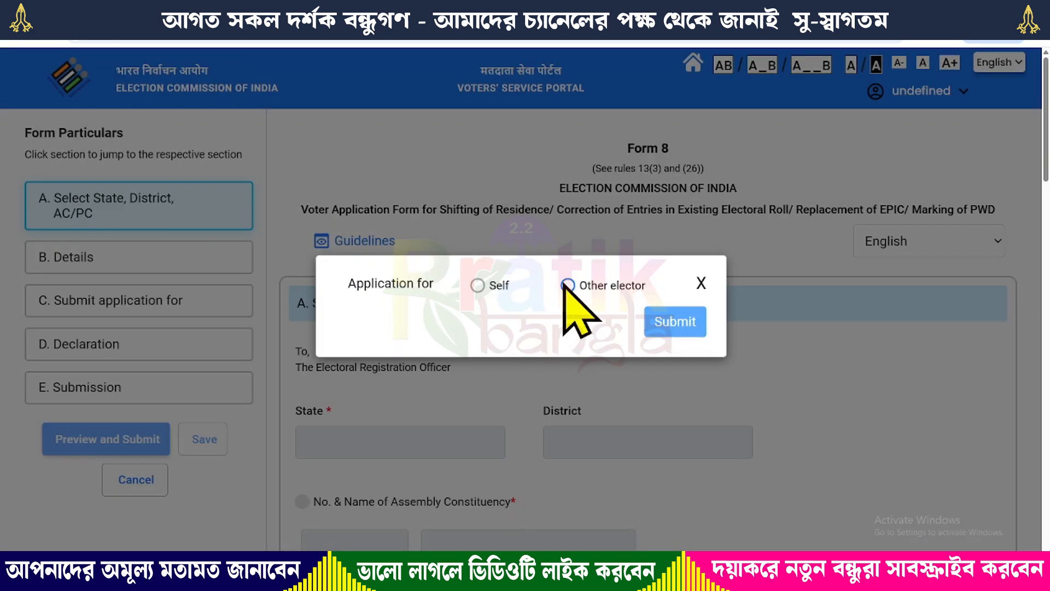
left_click(477, 285)
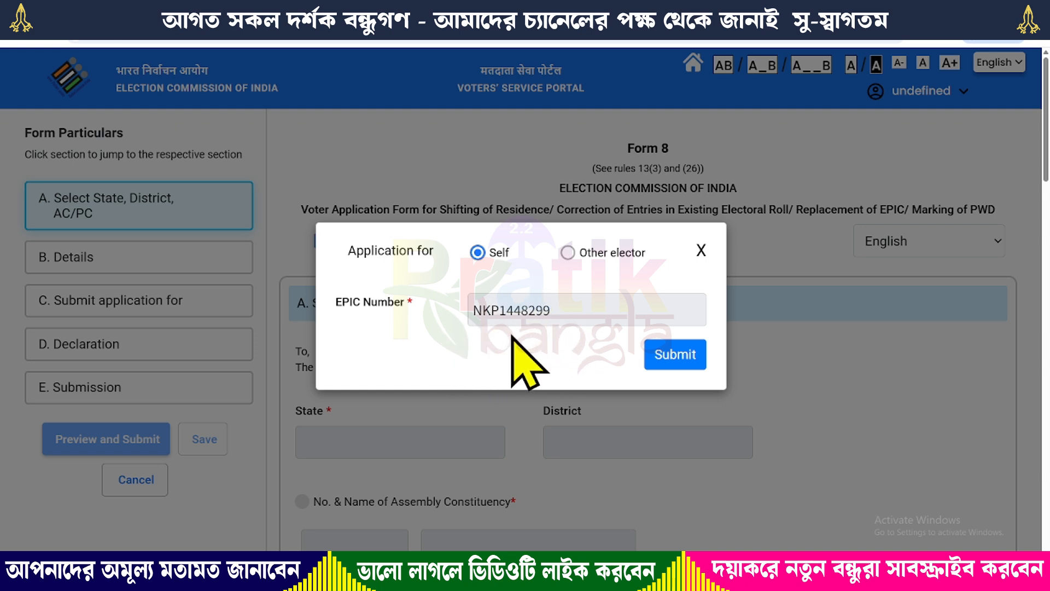
left_click(568, 253)
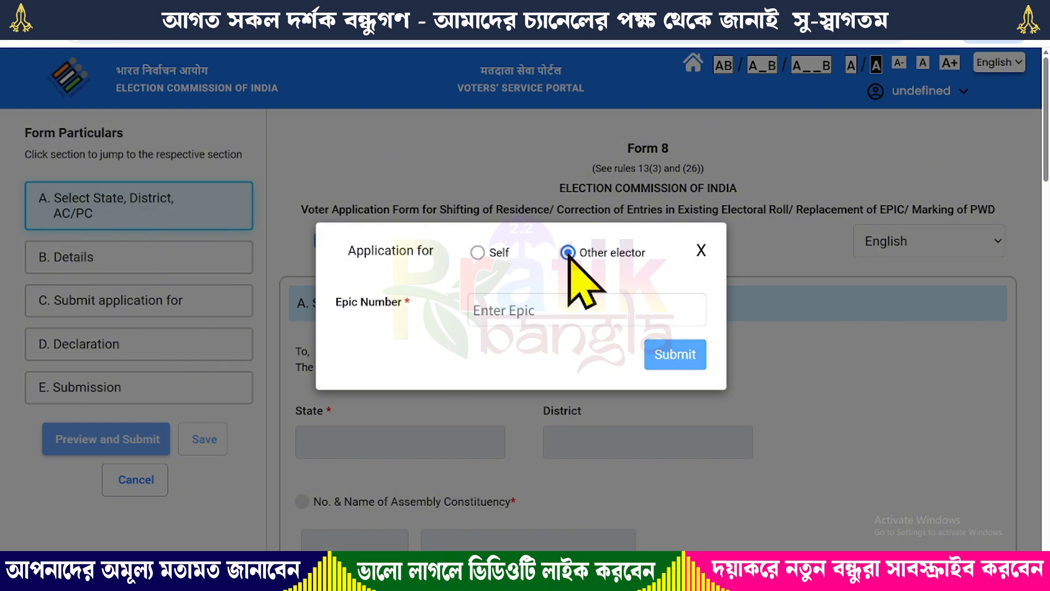
left_click(535, 304)
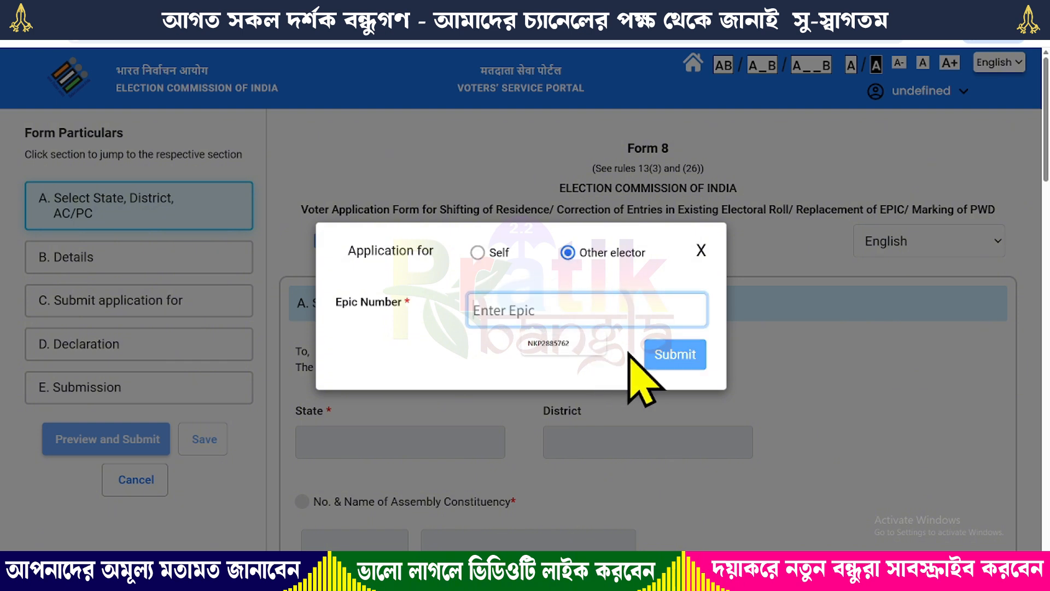
left_click(478, 252)
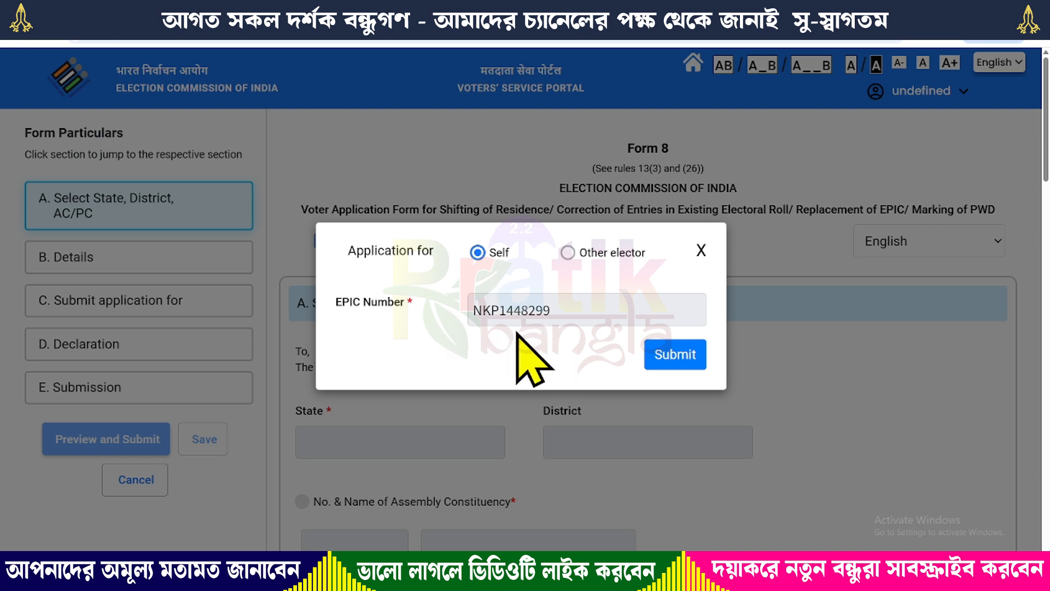
Step: Load the matched West Bengal record as a Correction of Entries application and continue past the constituency section
left_click(678, 353)
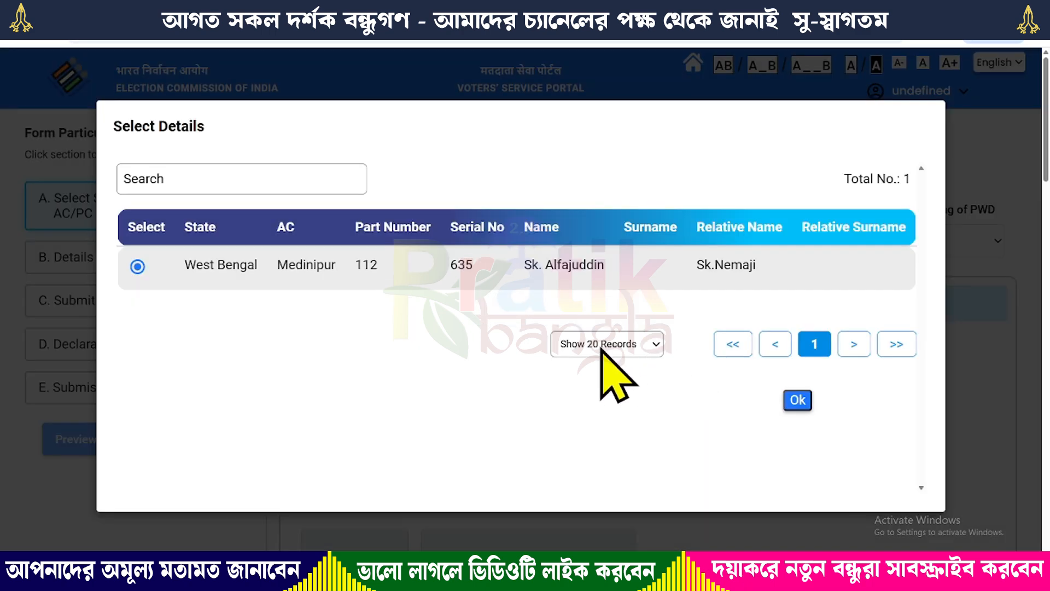
left_click(798, 401)
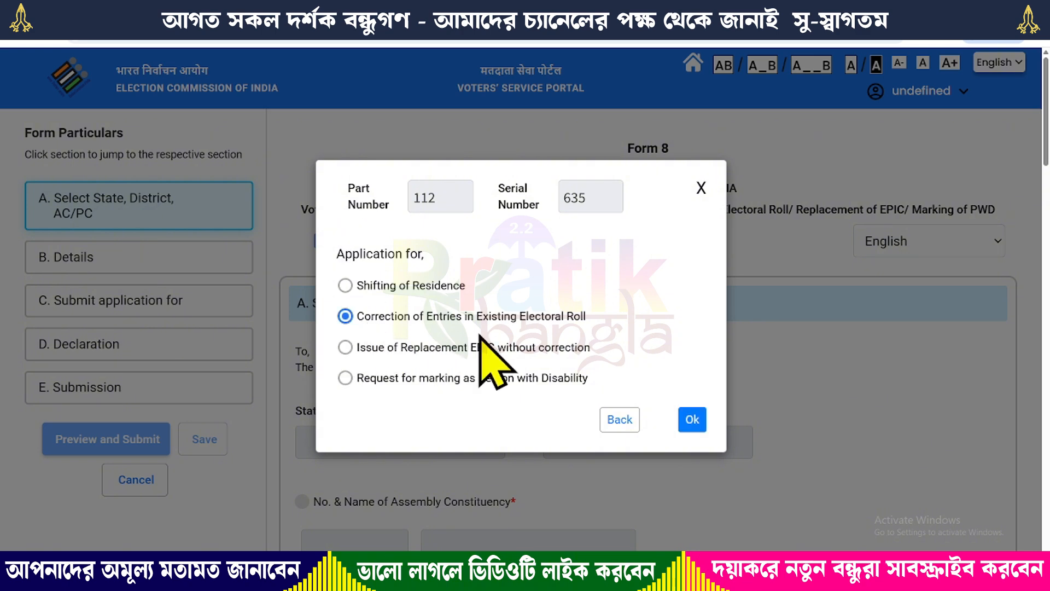
left_click(692, 420)
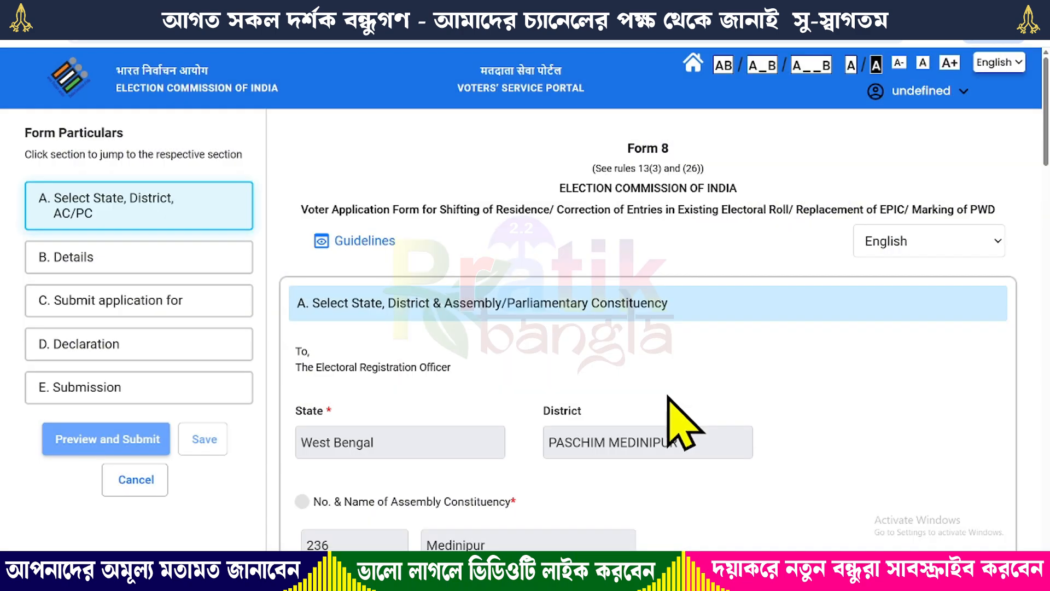
scroll(678, 421, "down", 8)
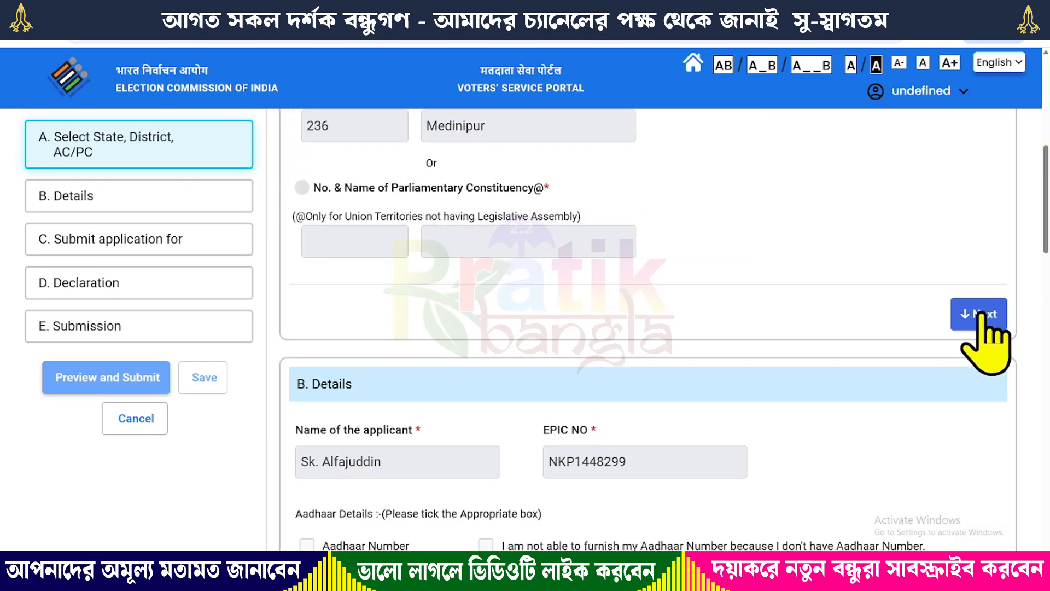
left_click(979, 315)
Step: Tick Name and Mobile Number in the Form 8 checklist of particulars to correct
left_click(985, 444)
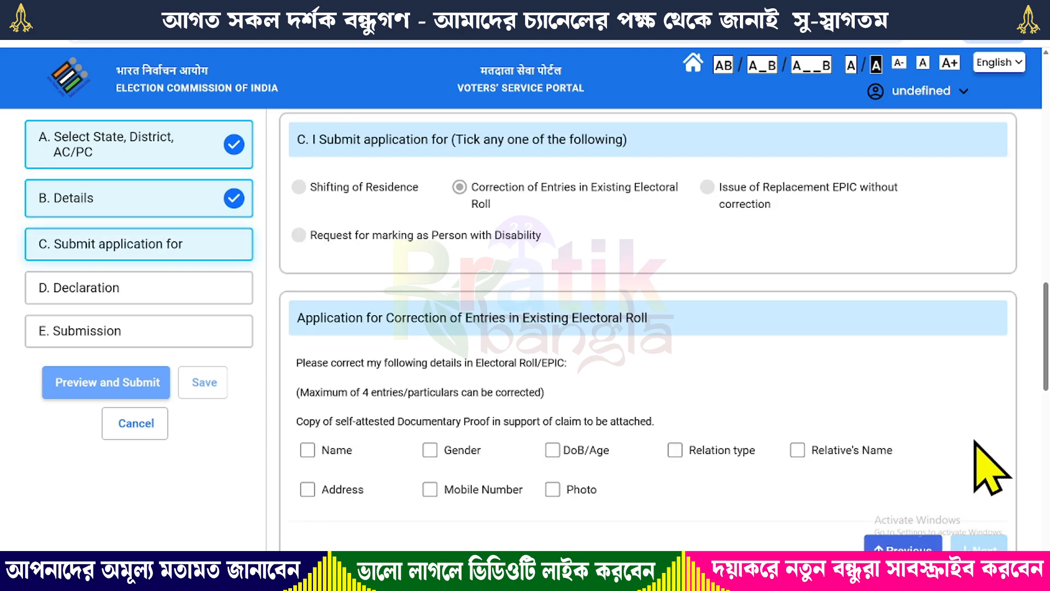
scroll(703, 434, "down", 3)
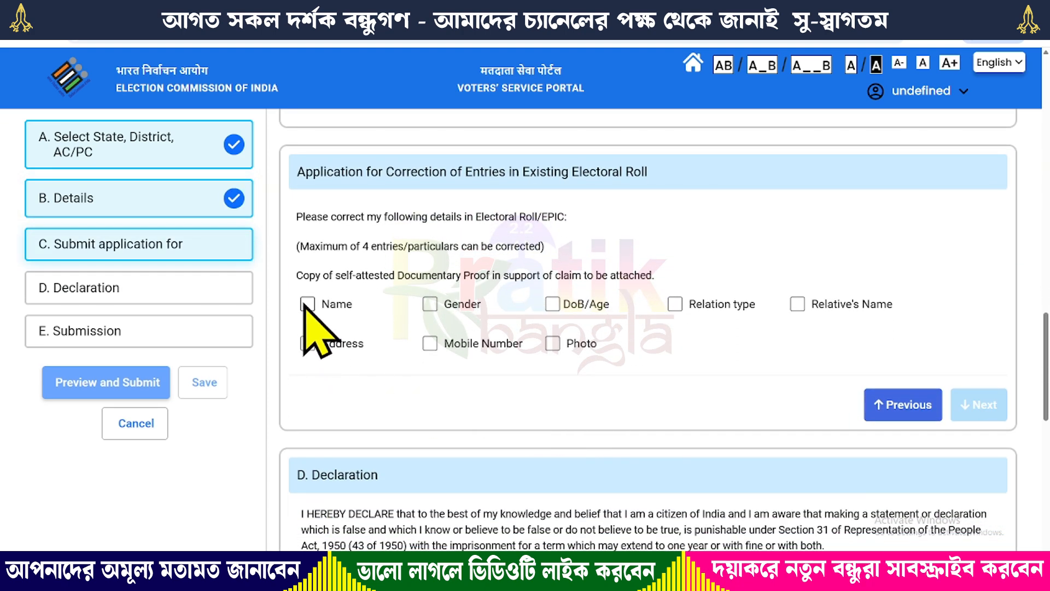
left_click(306, 304)
scroll(339, 307, "down", 1)
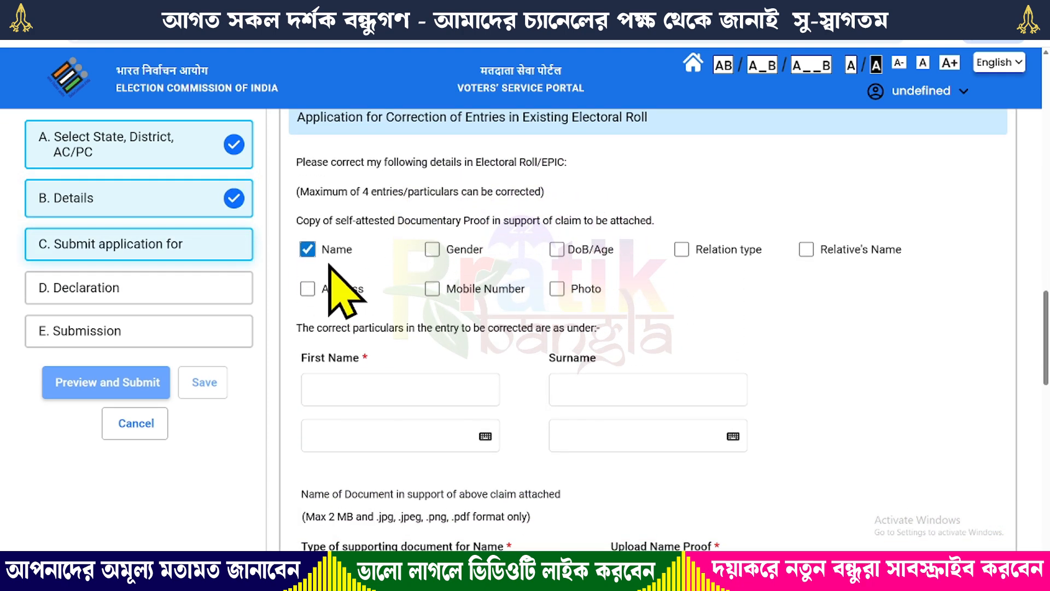
scroll(421, 301, "down", 1)
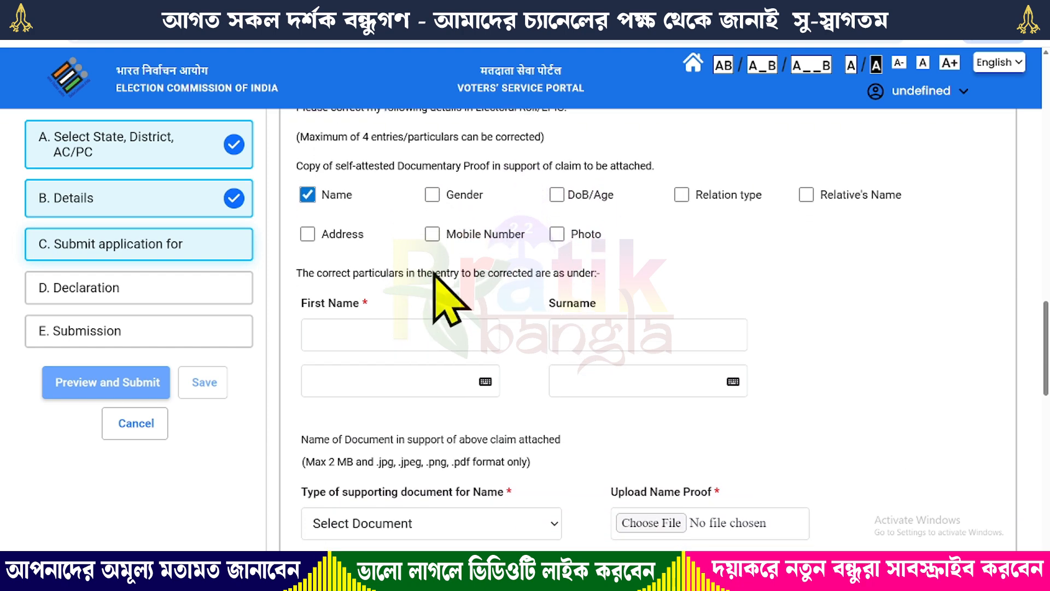
left_click(432, 236)
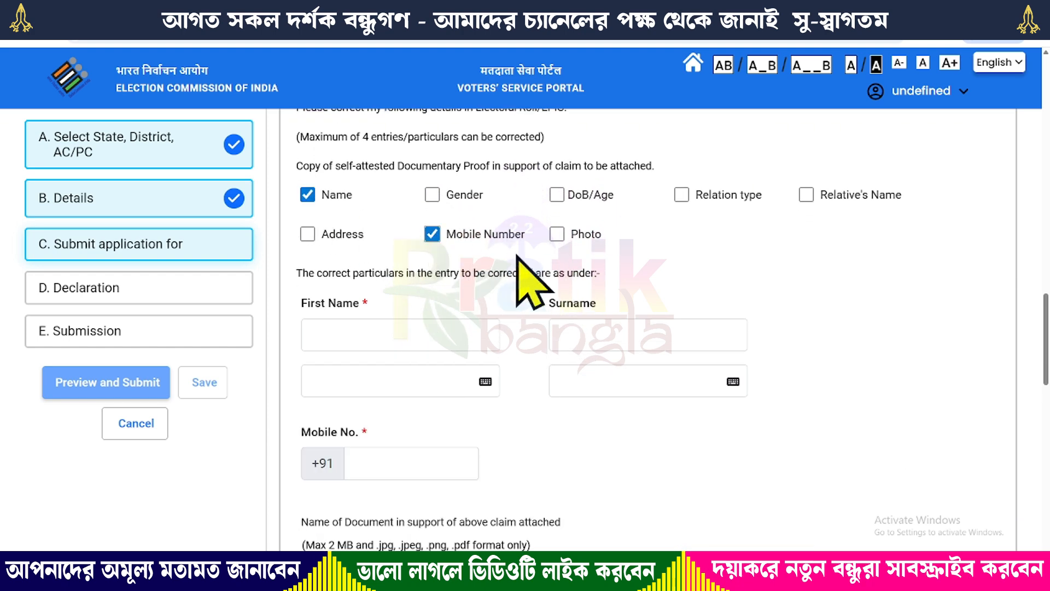
left_click(432, 234)
left_click(432, 234)
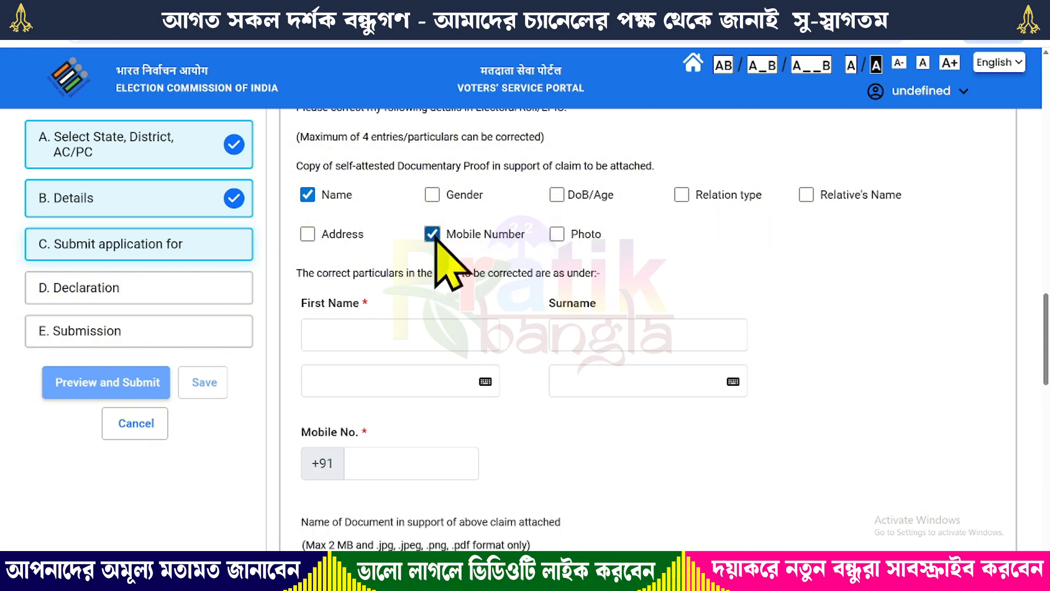
left_click(408, 334)
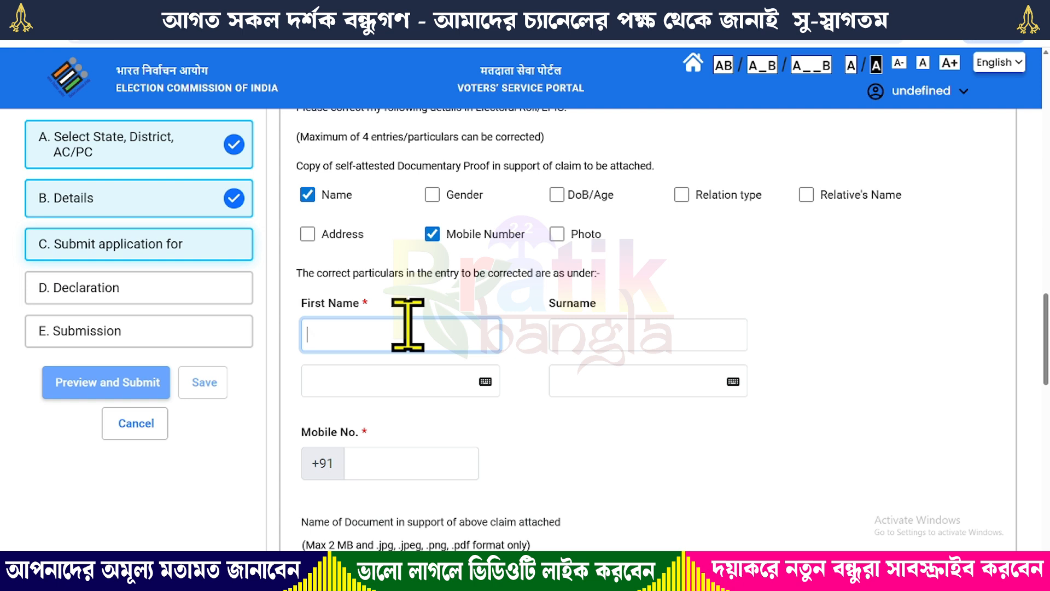
Step: Enter the corrected first name and surname, clearing the wrong Bengali first name with the on-screen keyboard
key("Tab")
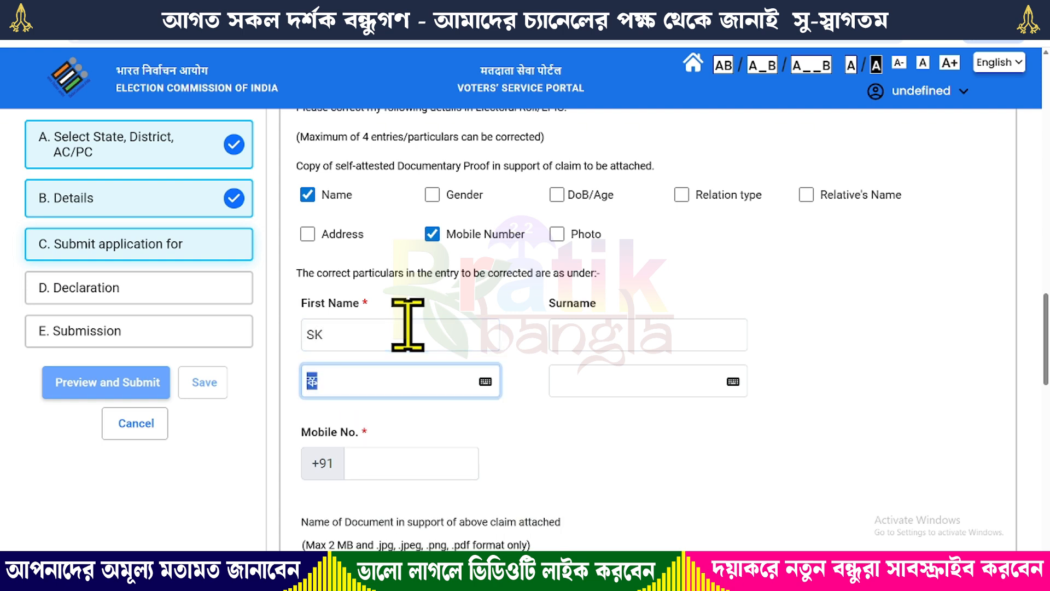
key("Tab")
key("Tab")
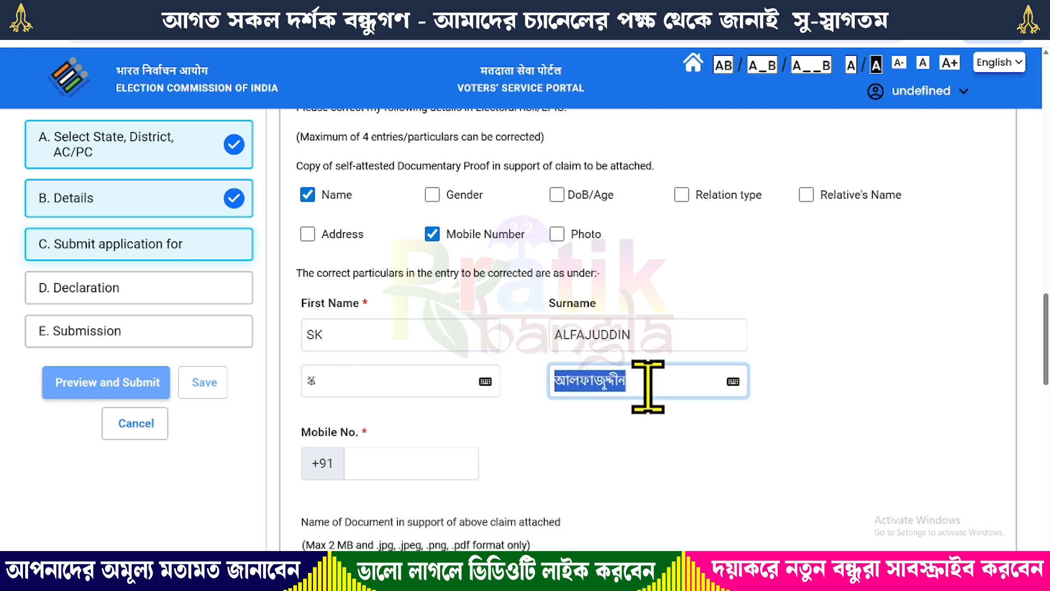
left_click(364, 376)
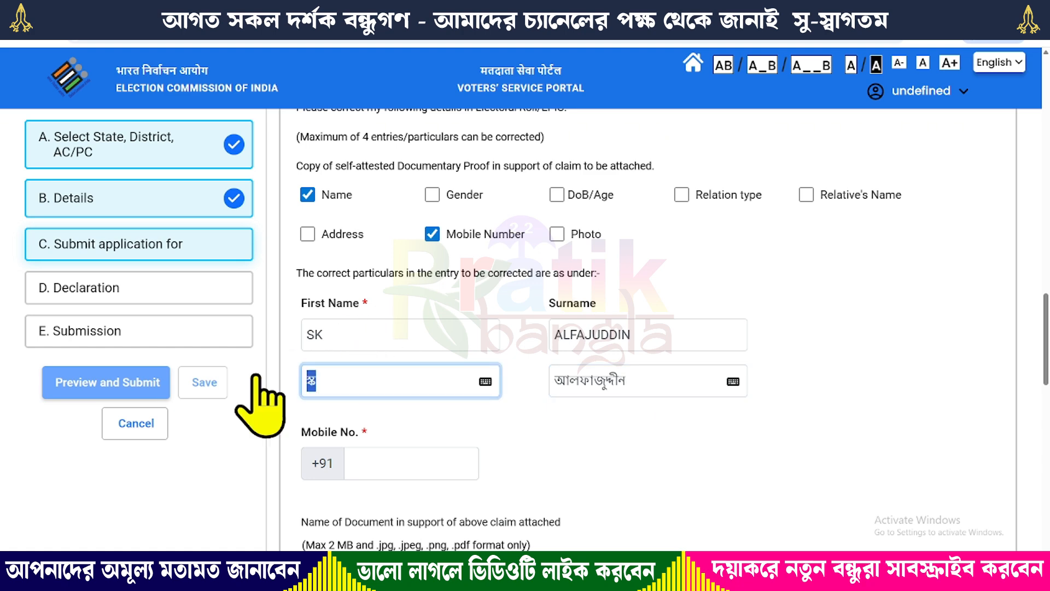
left_click(485, 381)
left_click_drag(530, 247, 778, 385)
left_click(440, 389)
key("BackSpace")
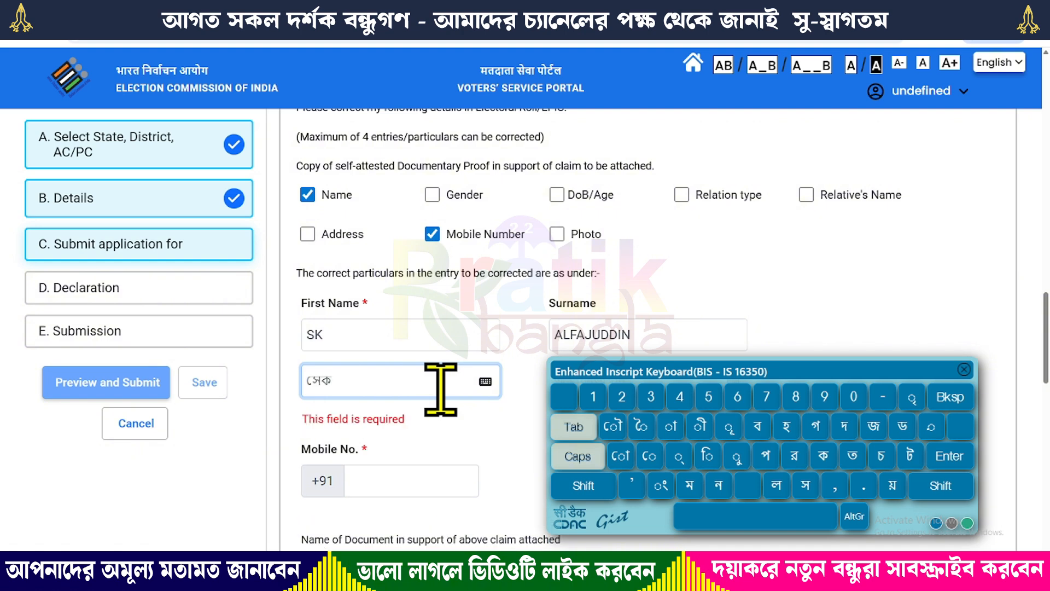
left_click(964, 370)
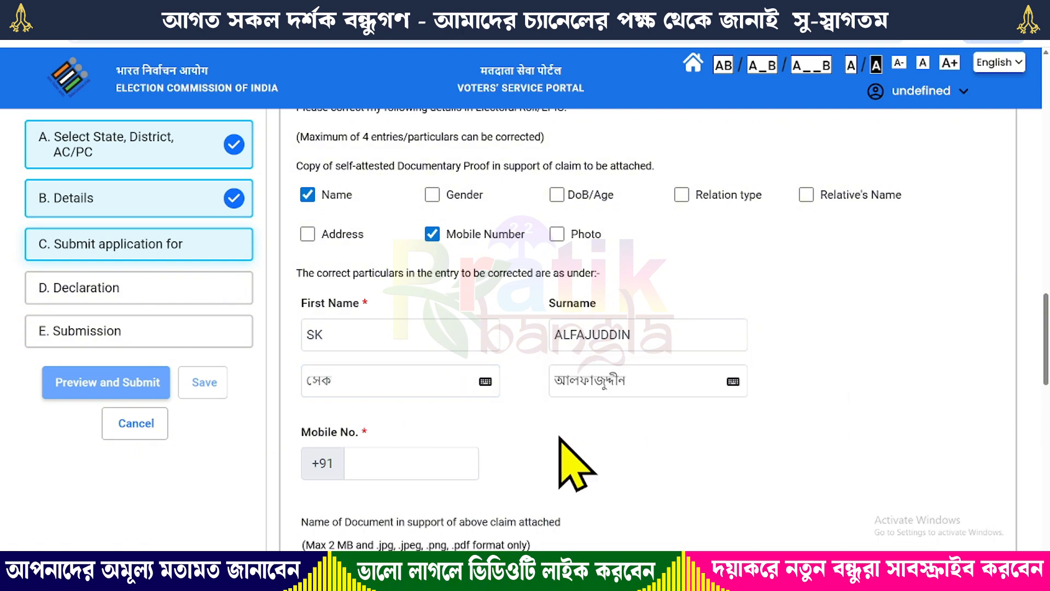
Step: Enter the applicant's new mobile number in the correction form
scroll(559, 438, "down", 1)
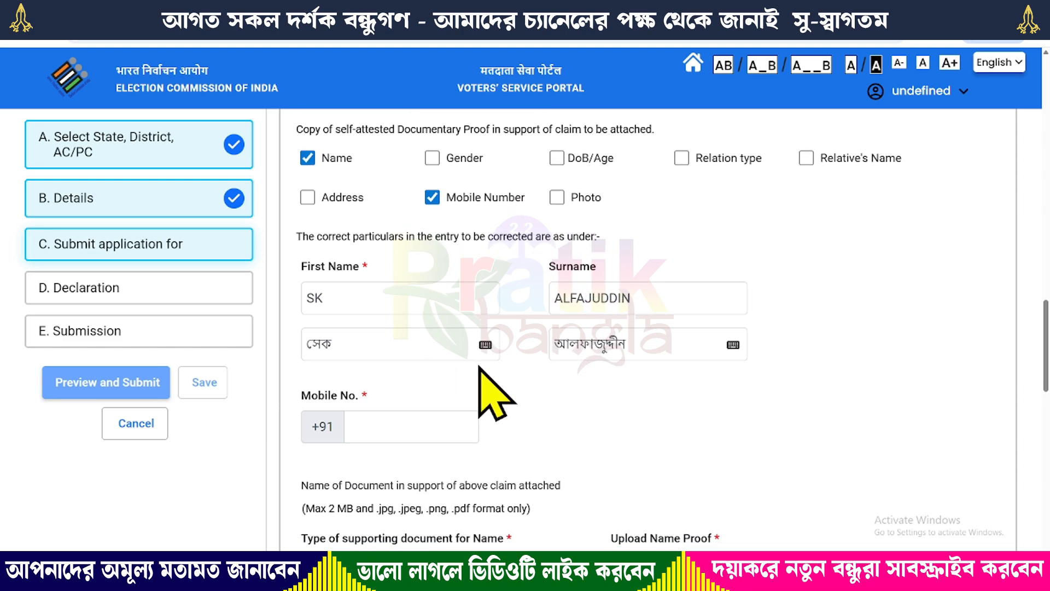
scroll(512, 417, "down", 1)
left_click(438, 390)
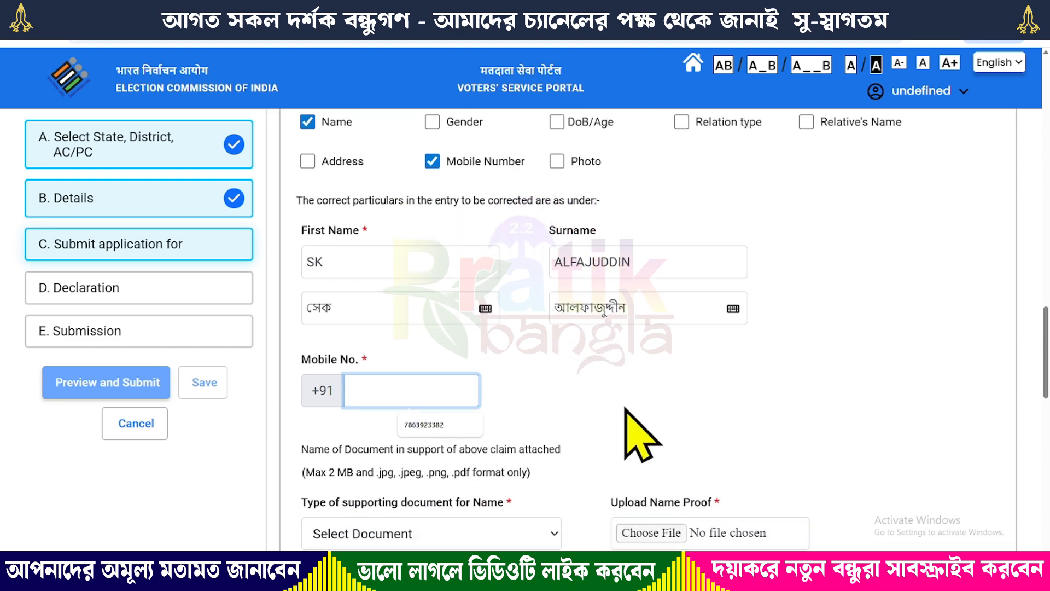
type("62")
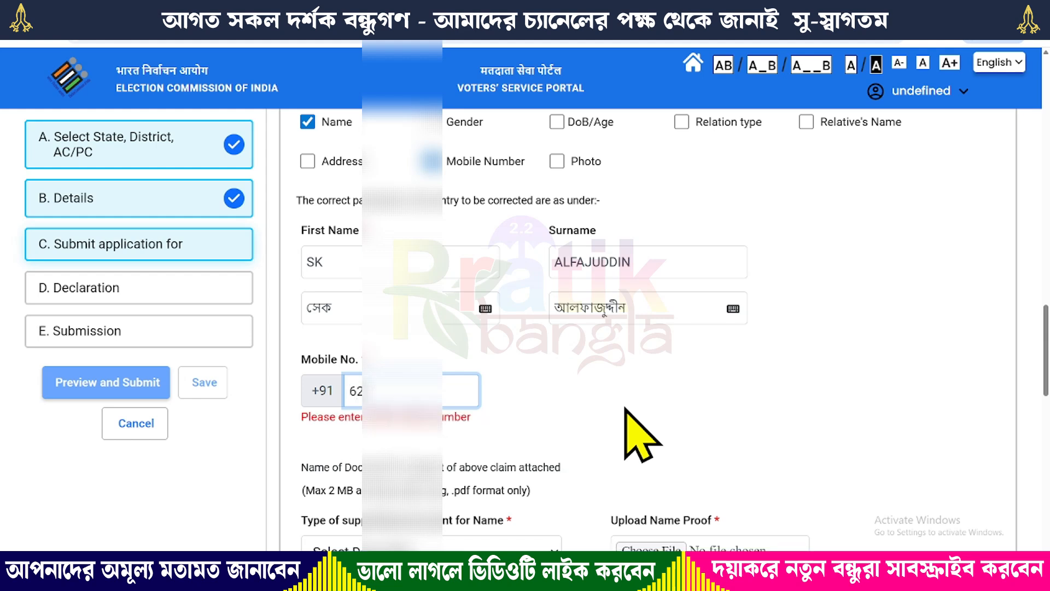
type("??")
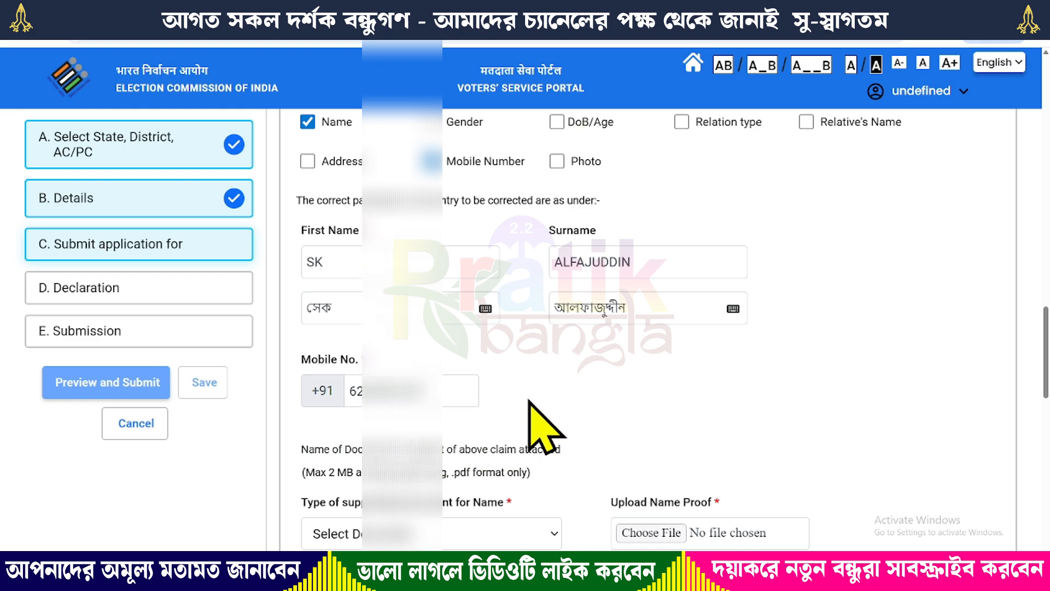
scroll(529, 401, "down", 3)
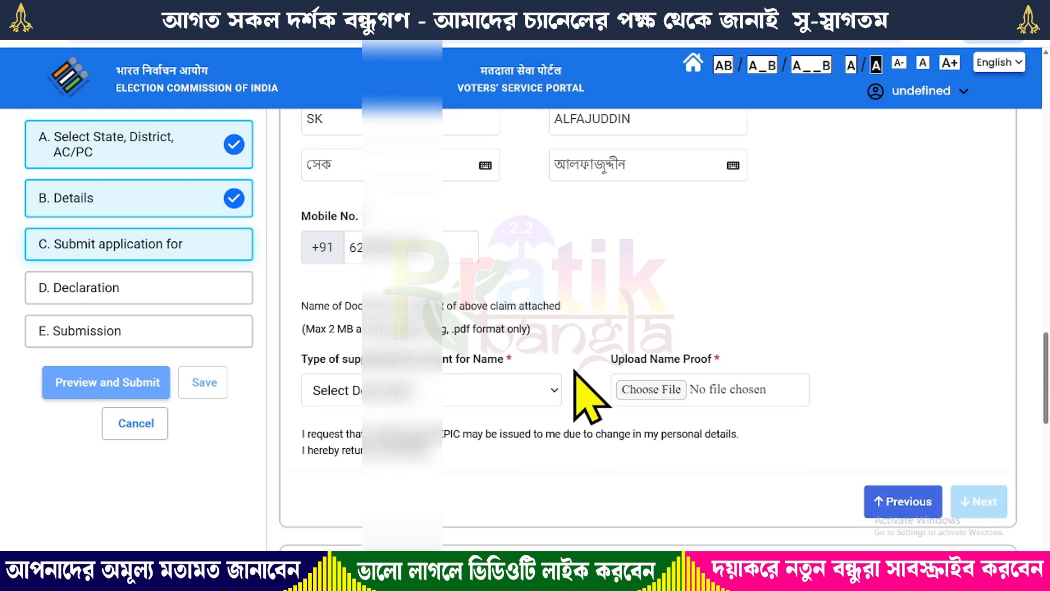
left_click(466, 390)
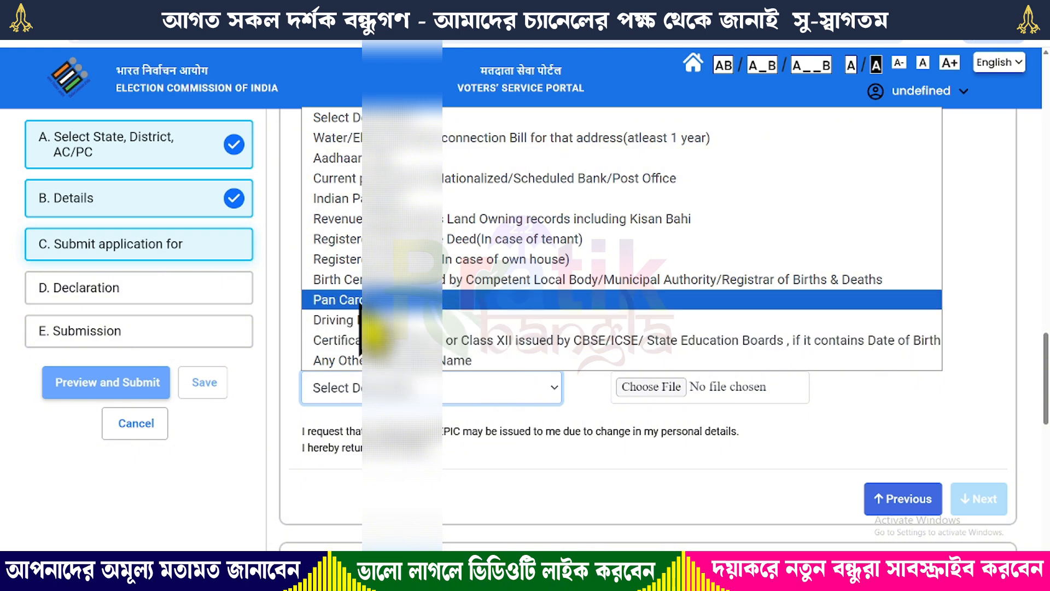
Step: Select Pan Card as the supporting document and attach an image from the USB drive
left_click(383, 301)
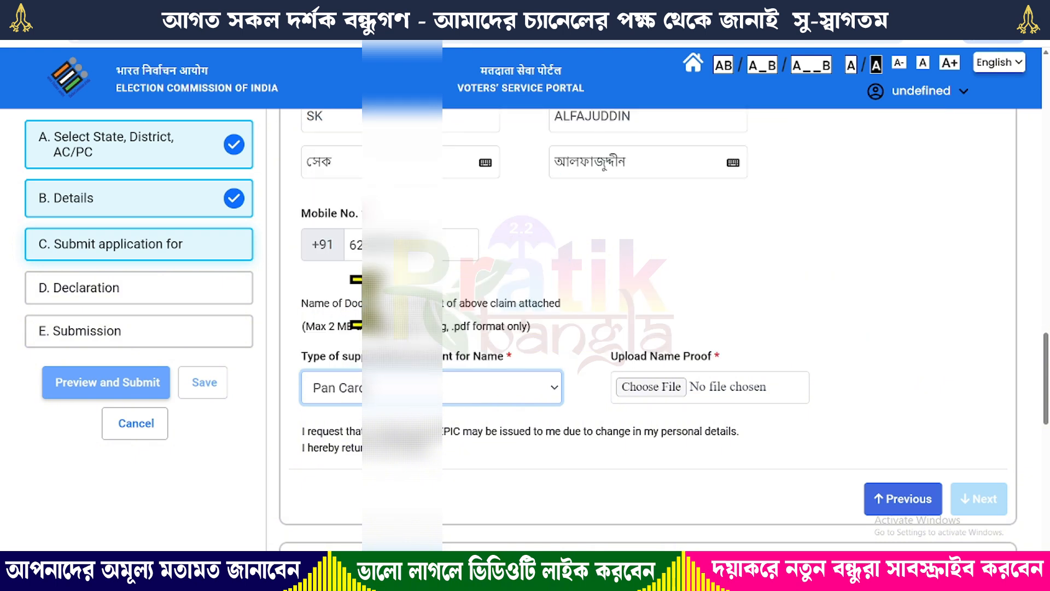
left_click(649, 388)
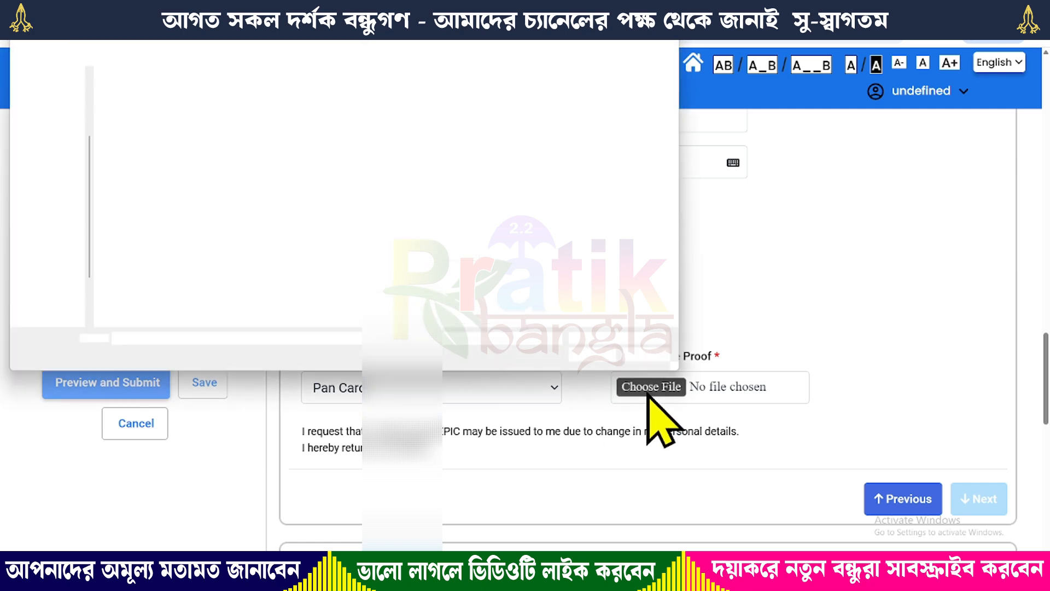
left_click(50, 265)
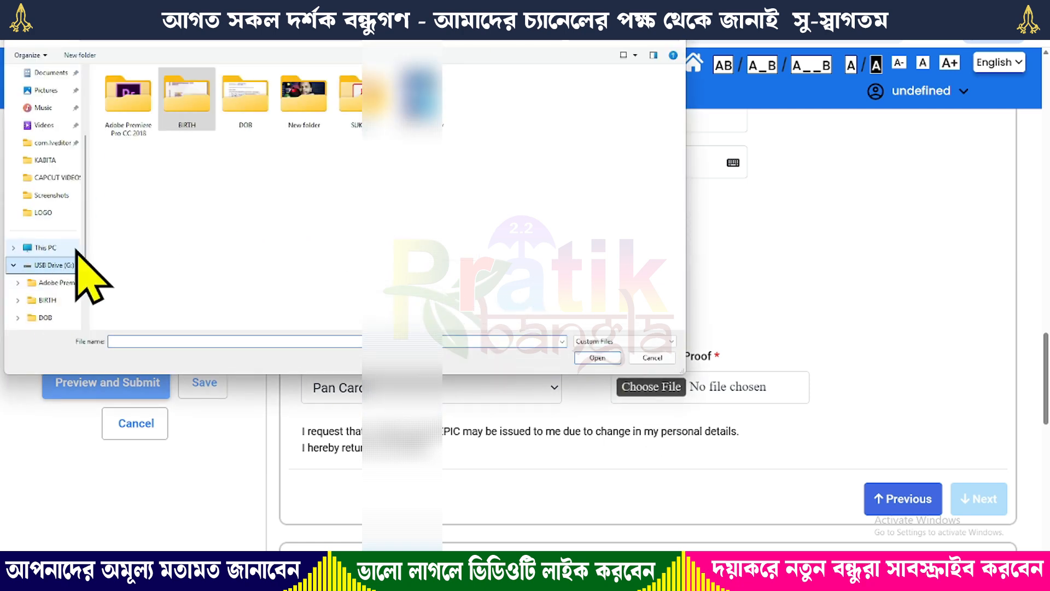
left_click(418, 98)
left_click(599, 358)
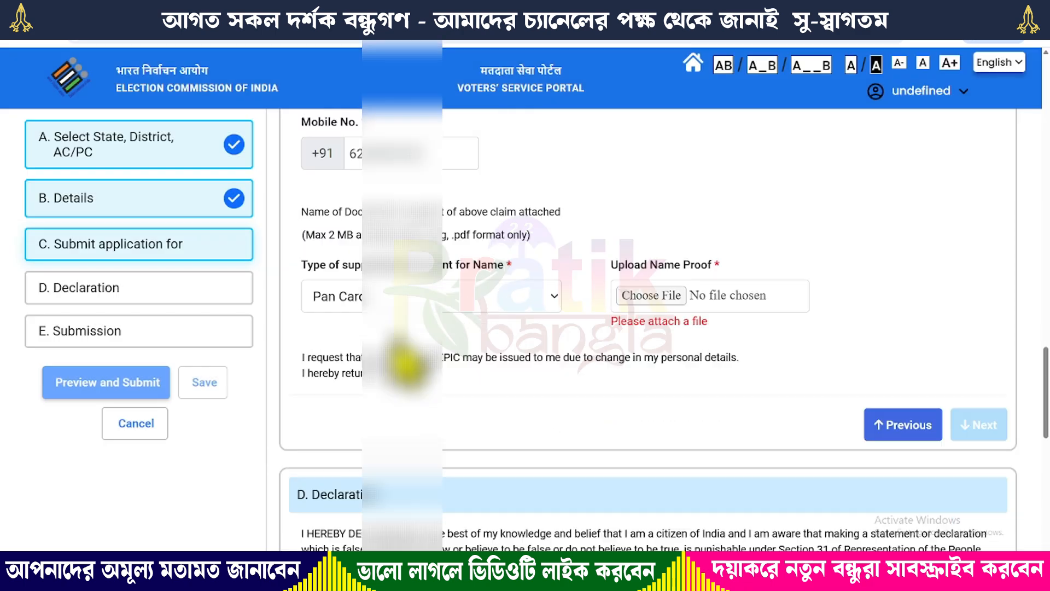
Step: Keep Pan Card and attach the smaller PAN.jpg from the Desktop instead
left_click(454, 306)
left_click(418, 208)
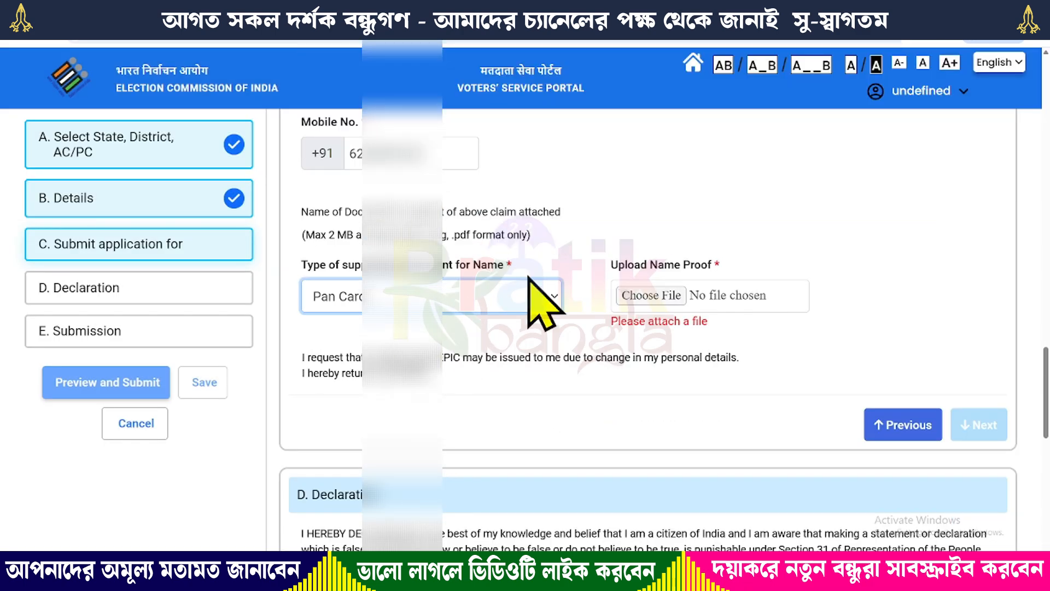
left_click(650, 295)
left_click(437, 110)
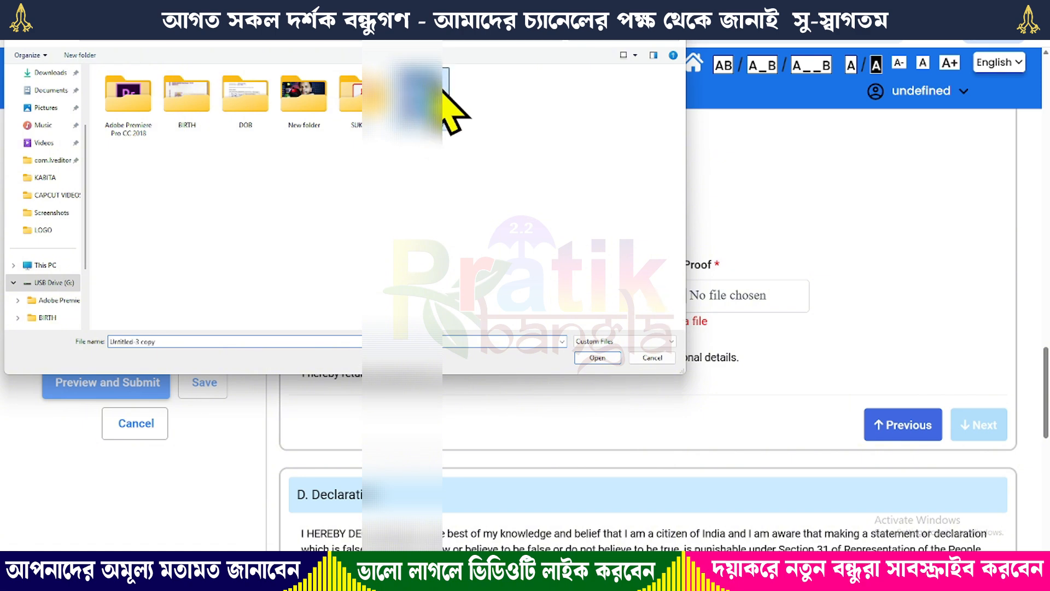
scroll(57, 208, "up", 3)
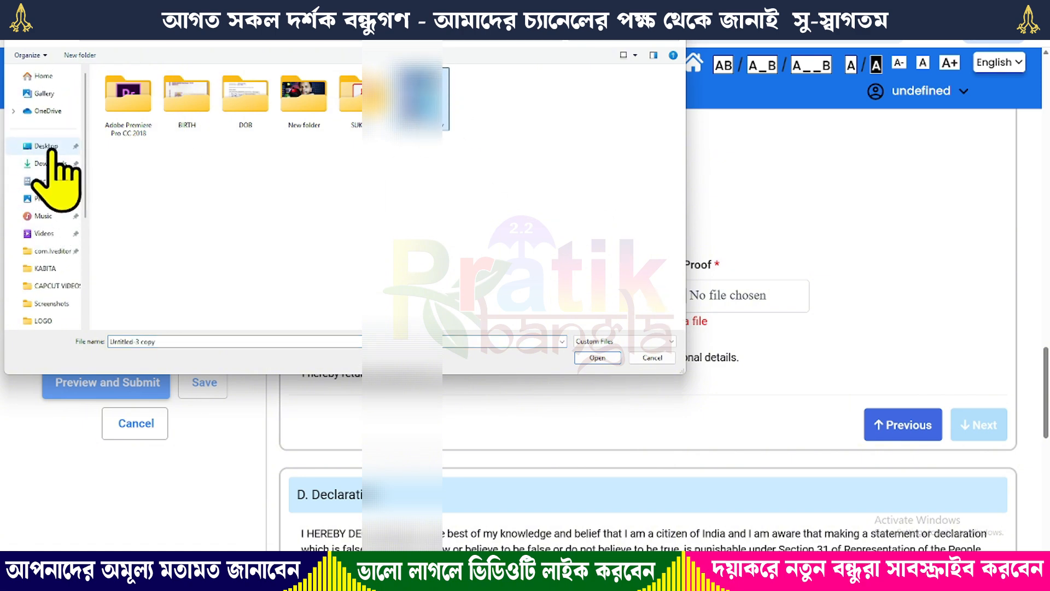
left_click(44, 146)
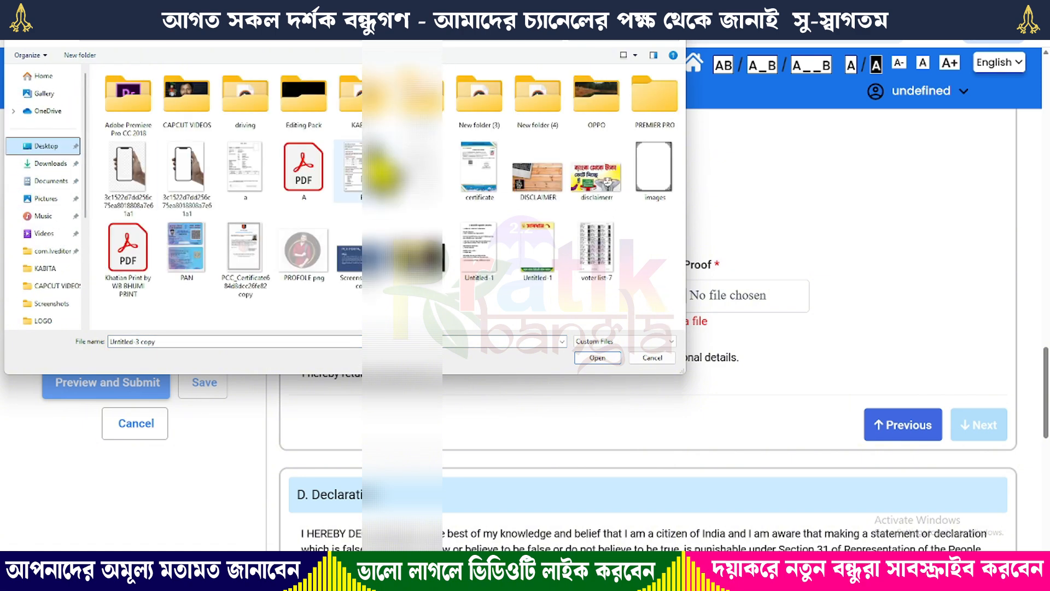
double_click(186, 248)
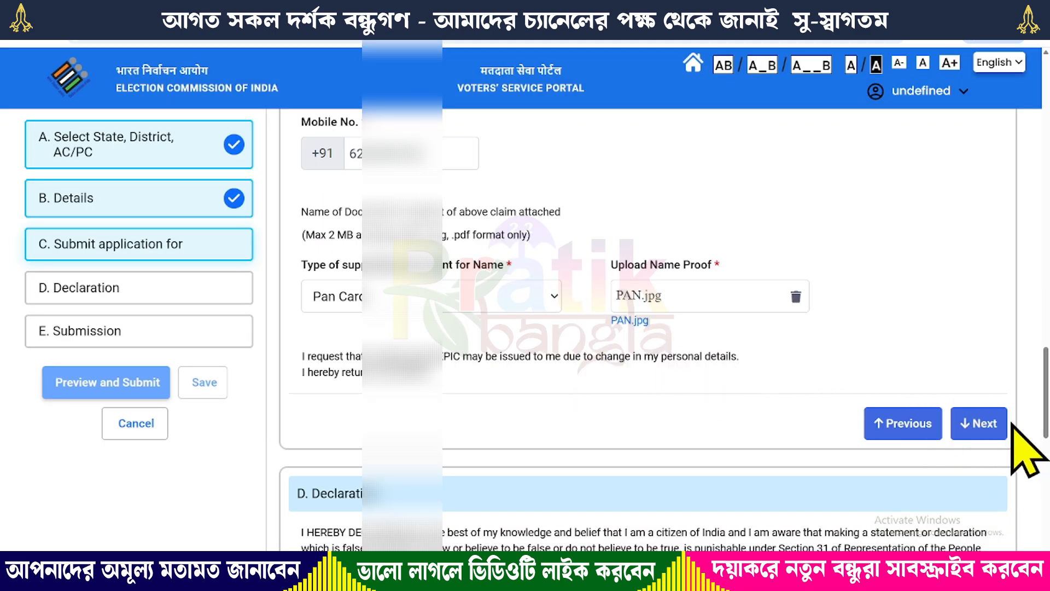
Step: Fill in the place of declaration and proceed to the Submission step
left_click(988, 424)
left_click(610, 290)
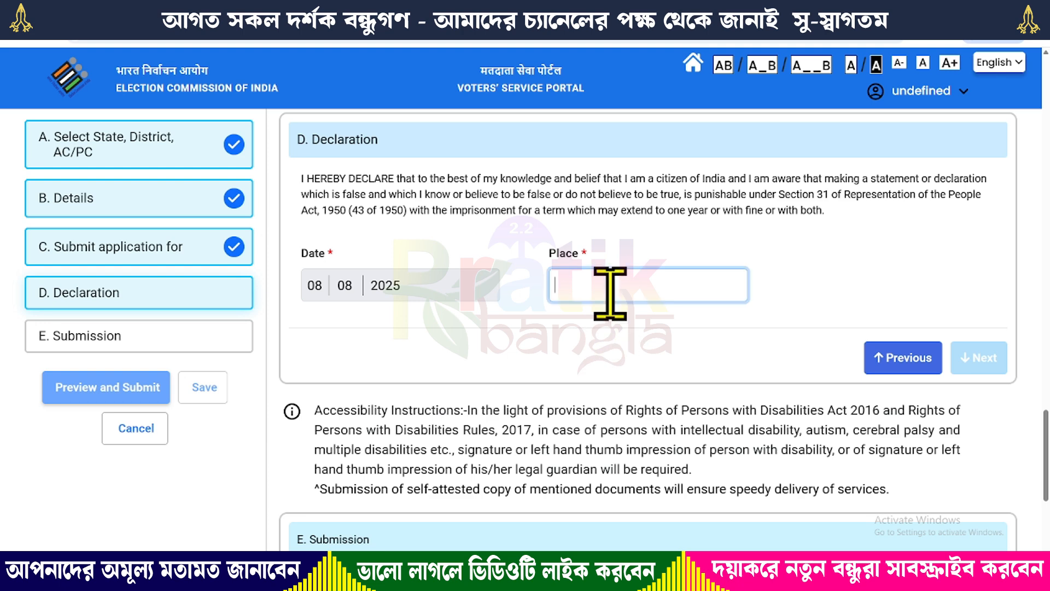
type("BENASU")
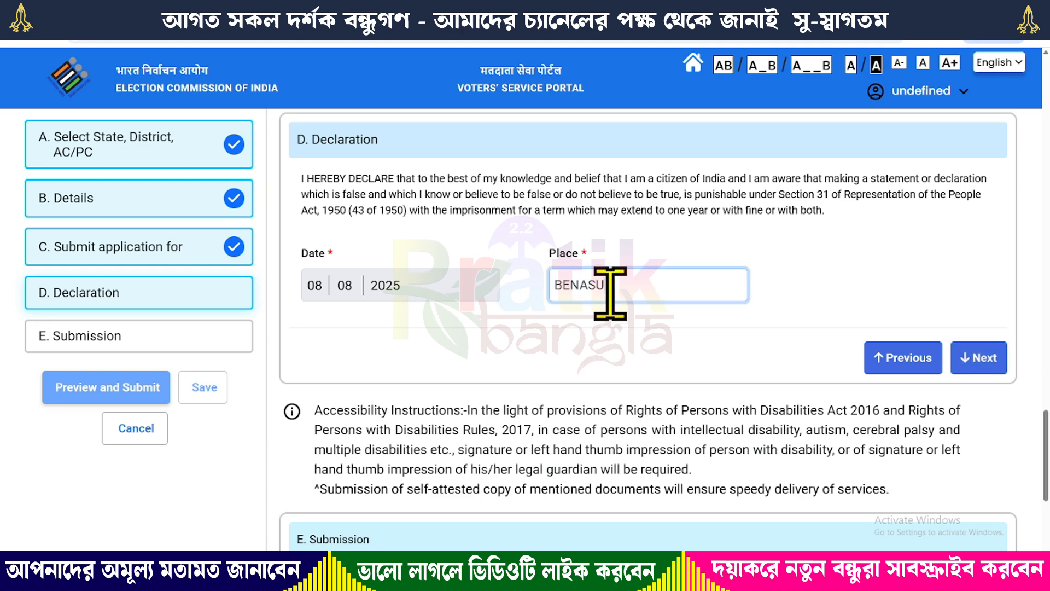
scroll(635, 297, "down", 1)
left_click(634, 297)
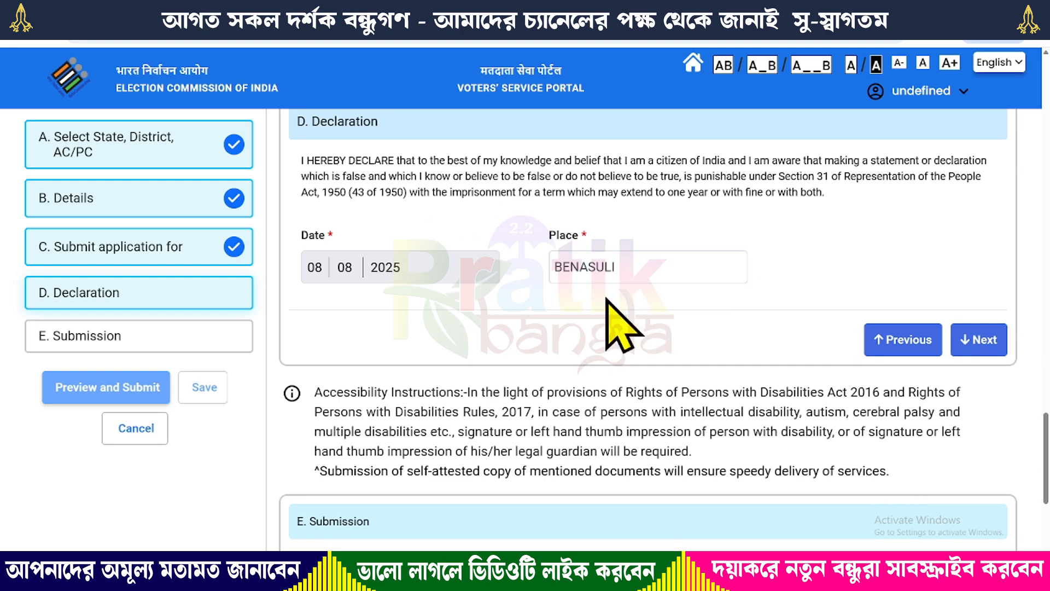
left_click(985, 341)
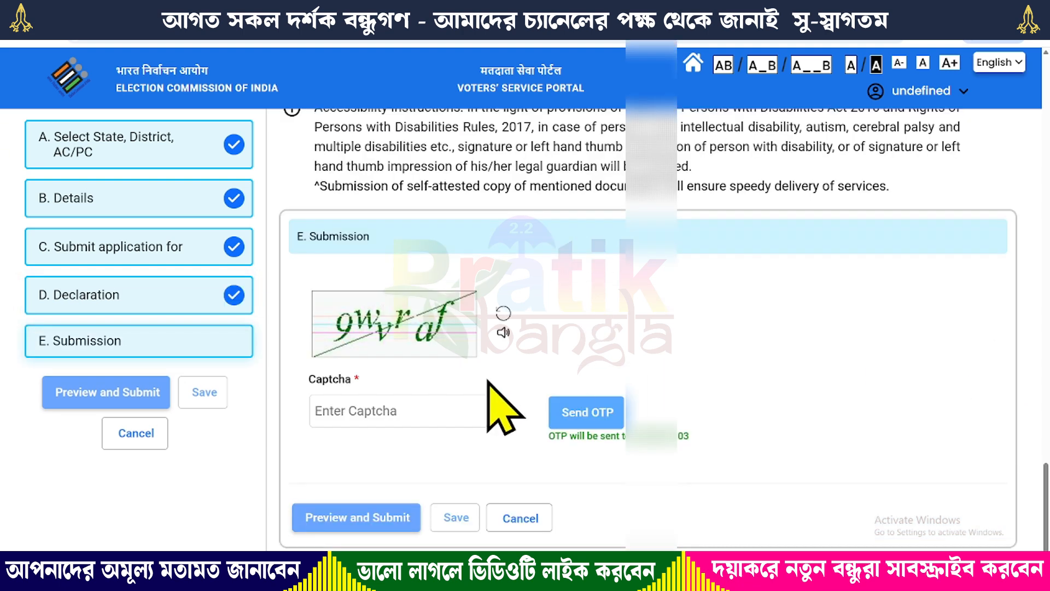
Step: Enter the captcha, send the OTP after re-entering the refreshed captcha, and type the received OTP
left_click(435, 416)
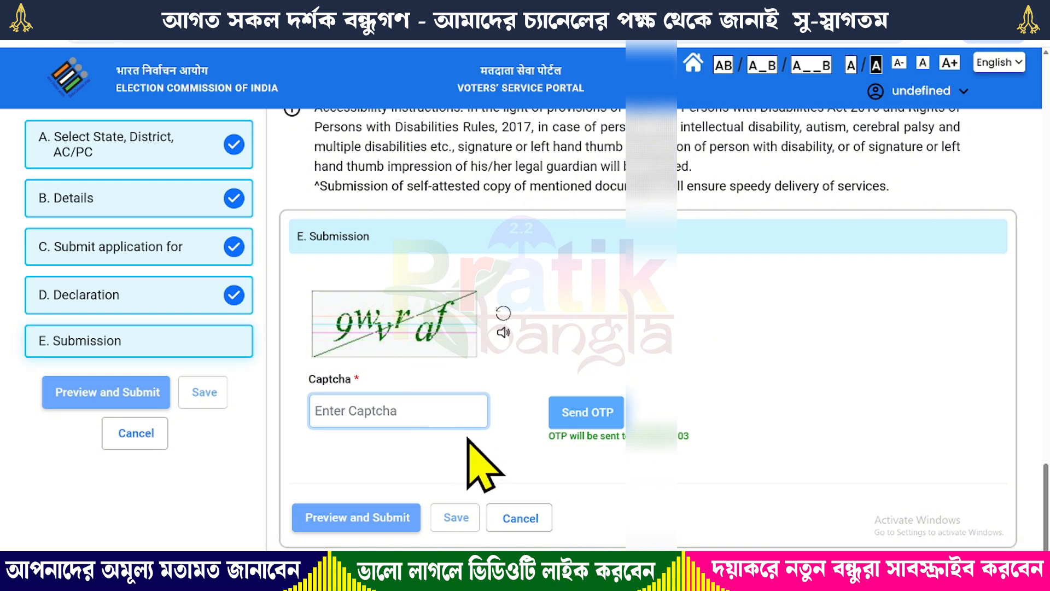
type("9wvraf")
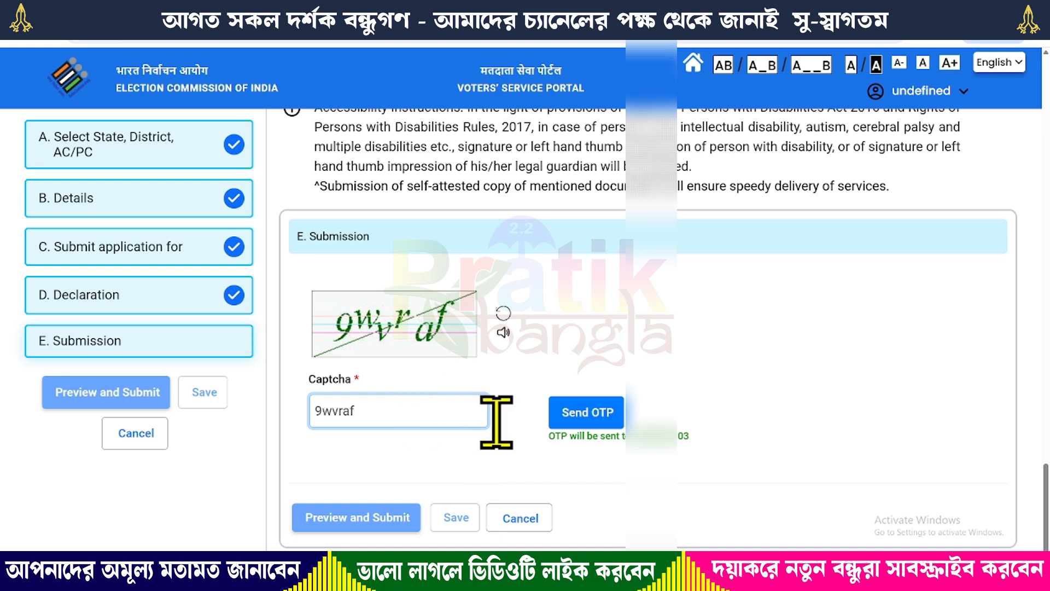
left_click(593, 417)
left_click(414, 410)
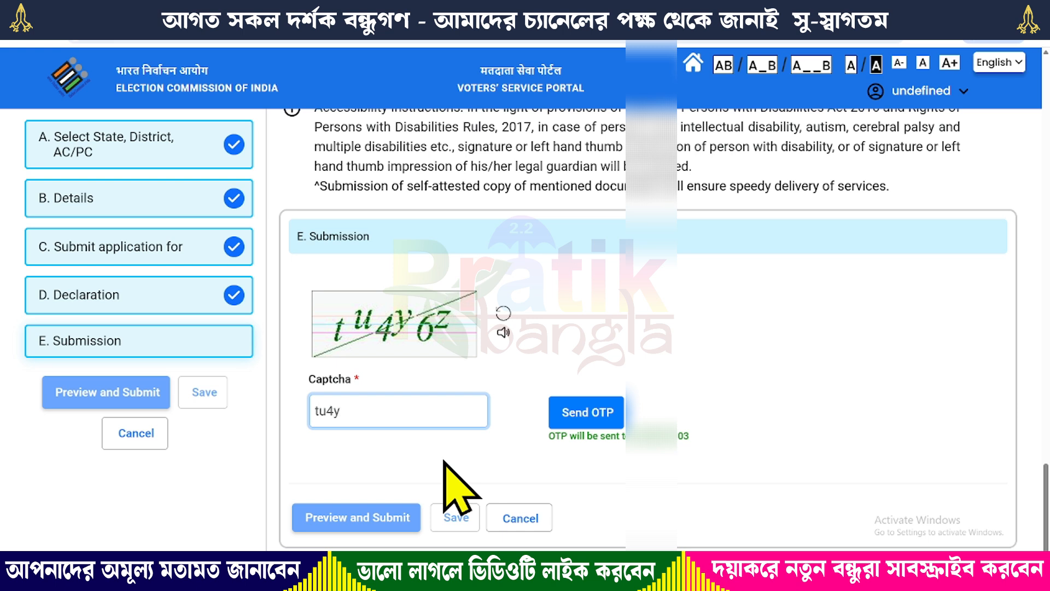
left_click(587, 416)
left_click(417, 477)
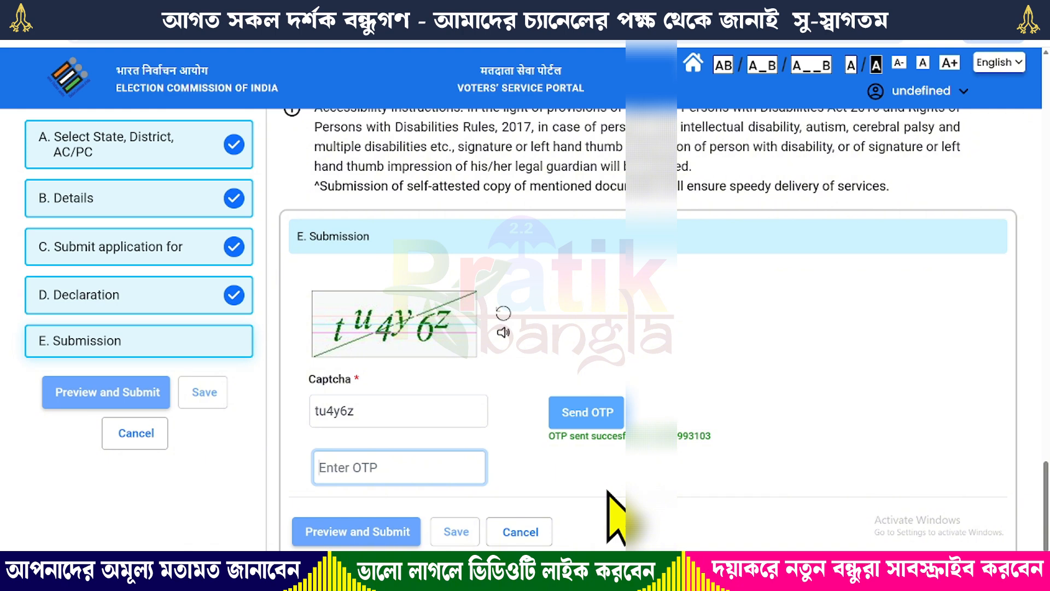
scroll(582, 511, "down", 1)
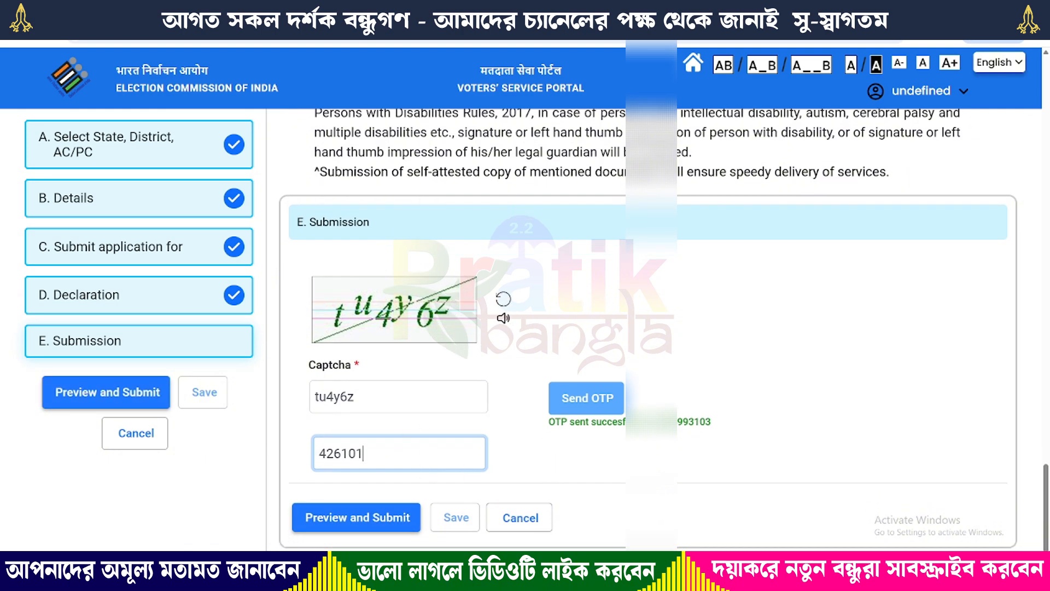
Step: Review the Form 8 preview, then submit it and confirm with Yes
left_click(382, 523)
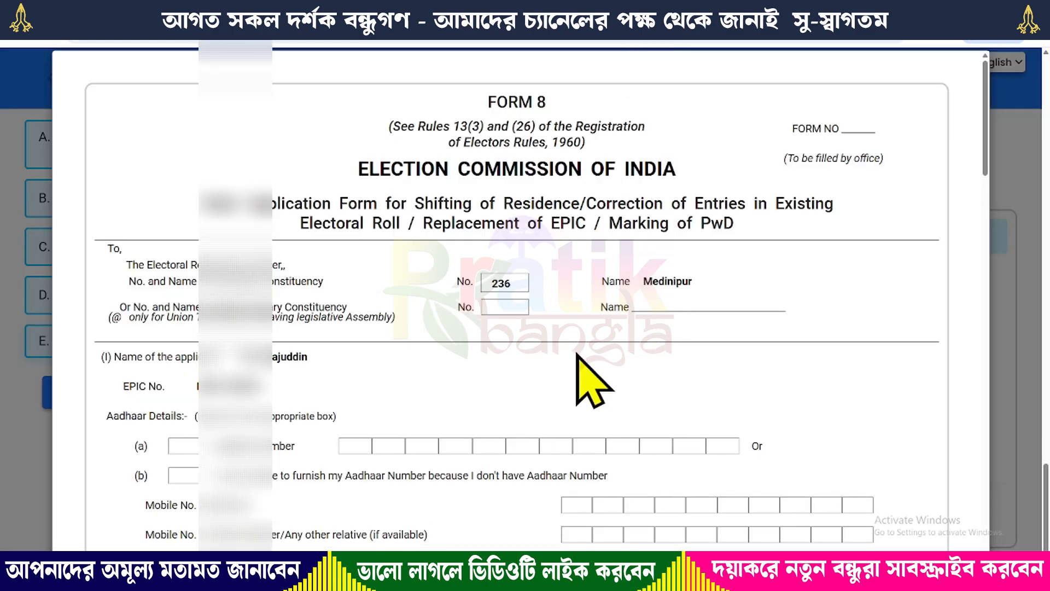
scroll(566, 327, "down", 2)
scroll(547, 317, "down", 10)
scroll(533, 289, "up", 5)
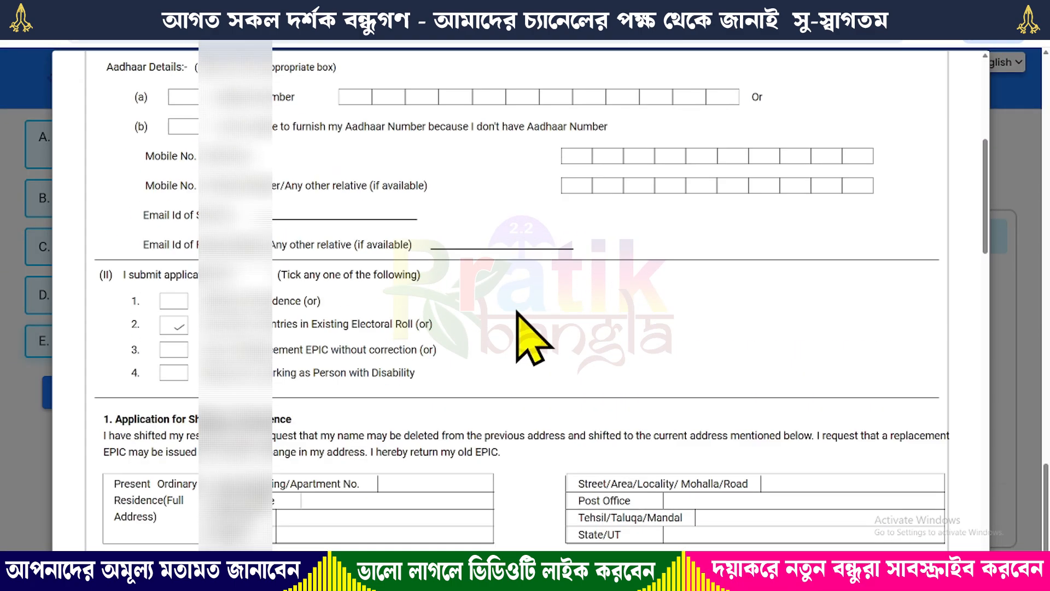
scroll(504, 284, "down", 10)
scroll(498, 323, "down", 10)
scroll(499, 274, "up", 3)
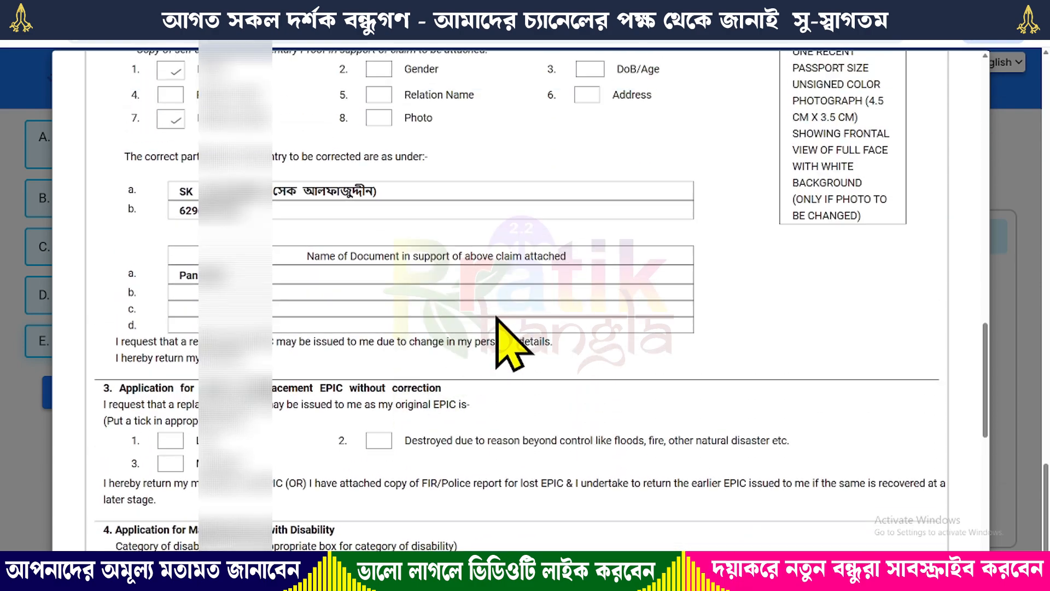
scroll(481, 352, "down", 1)
scroll(445, 306, "down", 10)
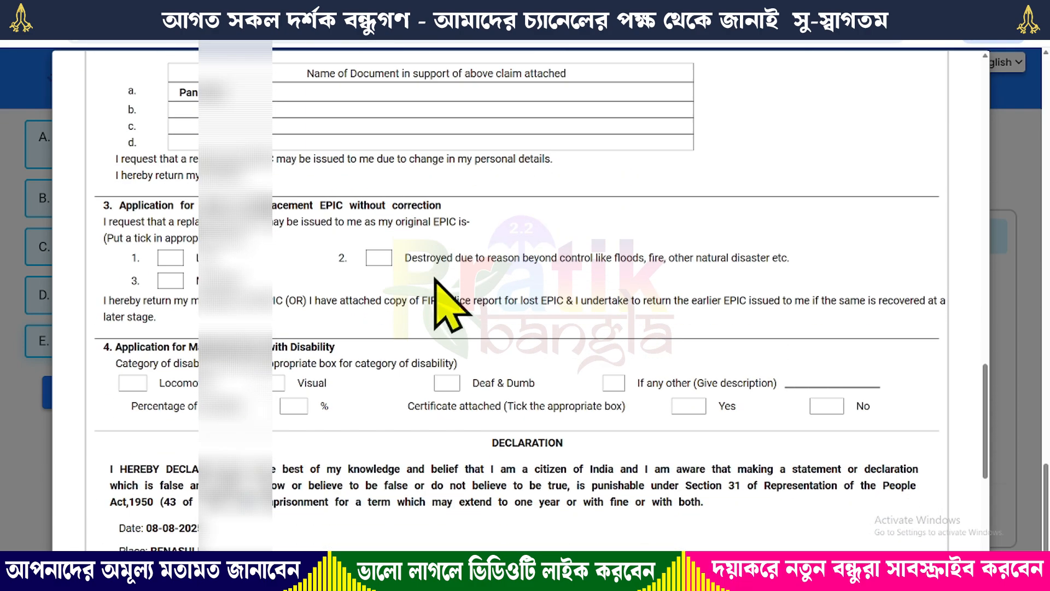
scroll(447, 323, "down", 1)
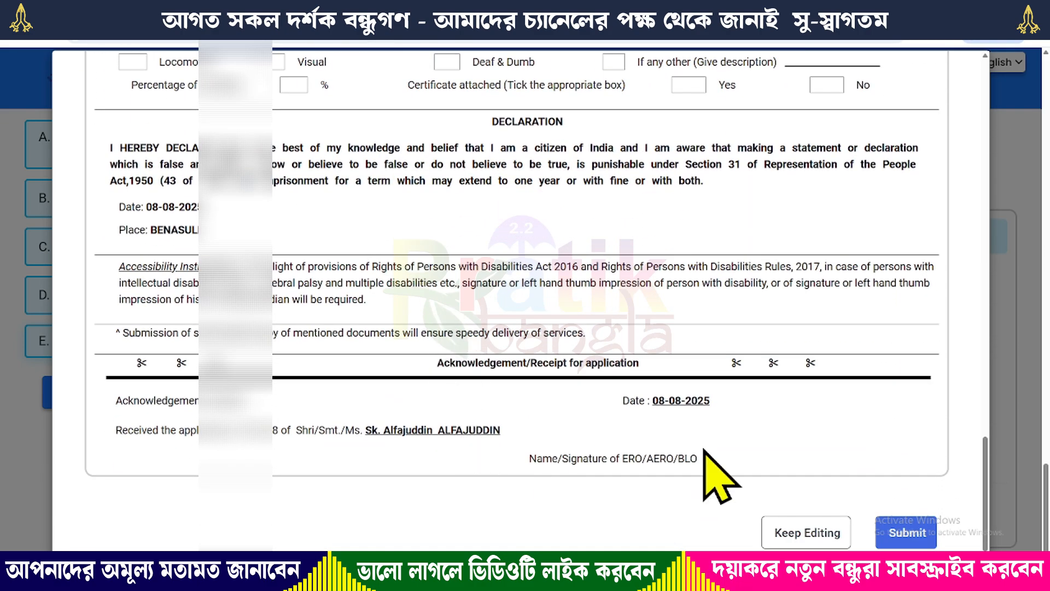
left_click(908, 534)
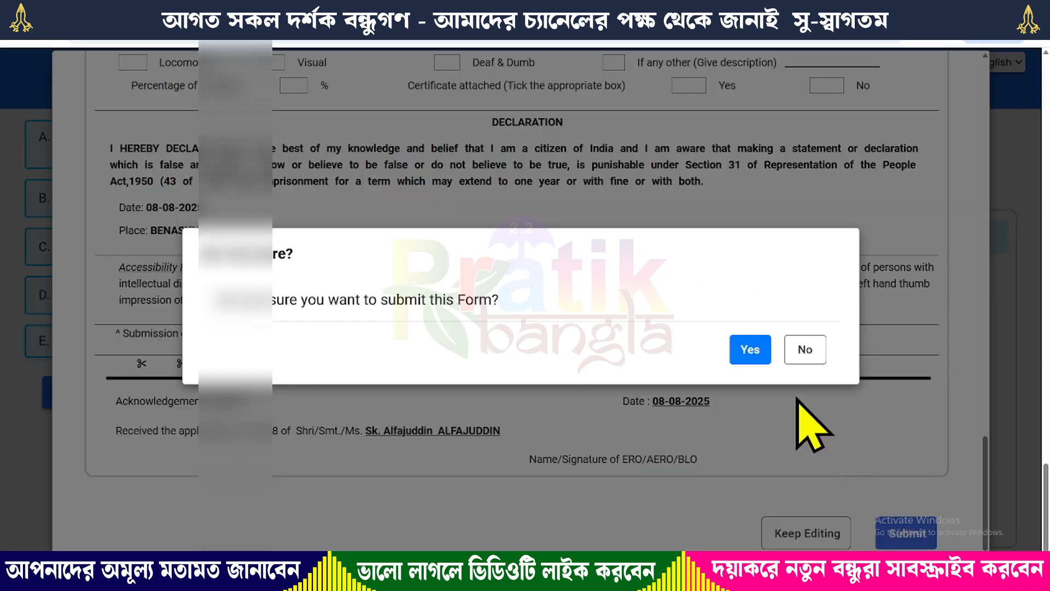
left_click(750, 350)
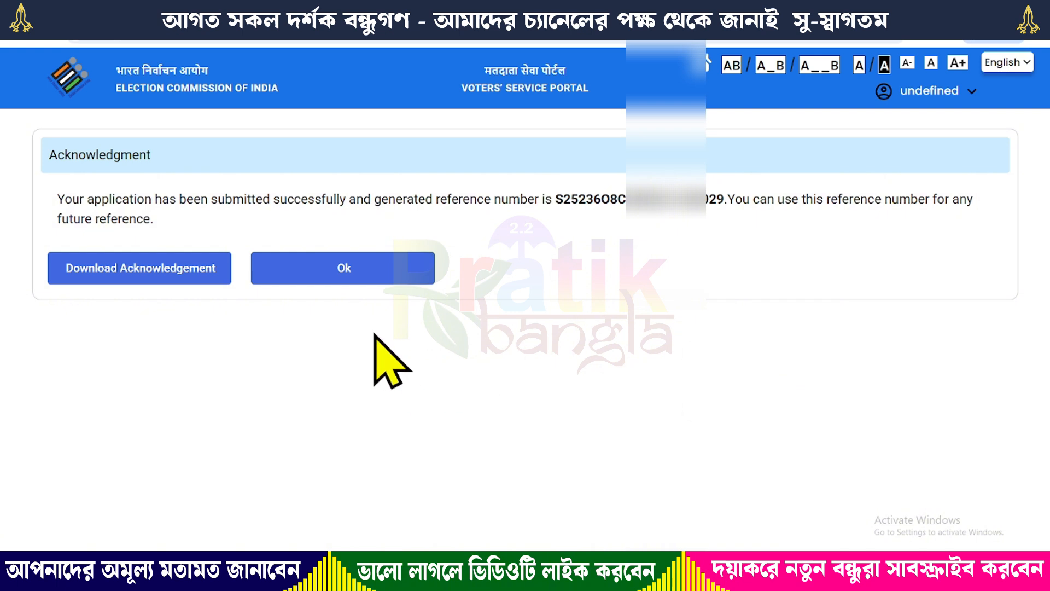
Step: Highlight the reference number, then download and close the Form 8 acknowledgement PDF
left_click_drag(554, 201, 728, 204)
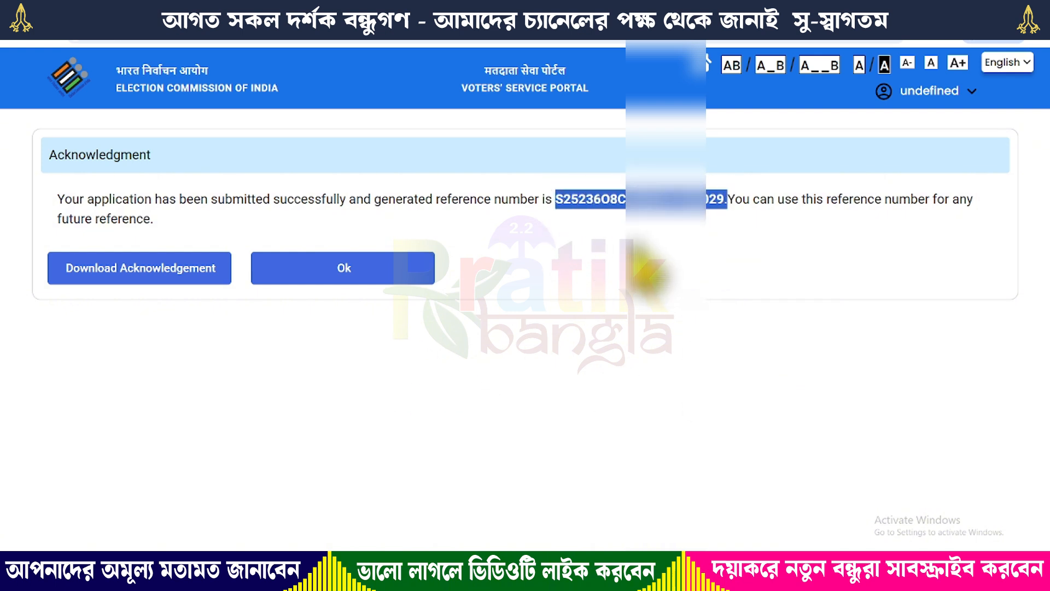
left_click(646, 274)
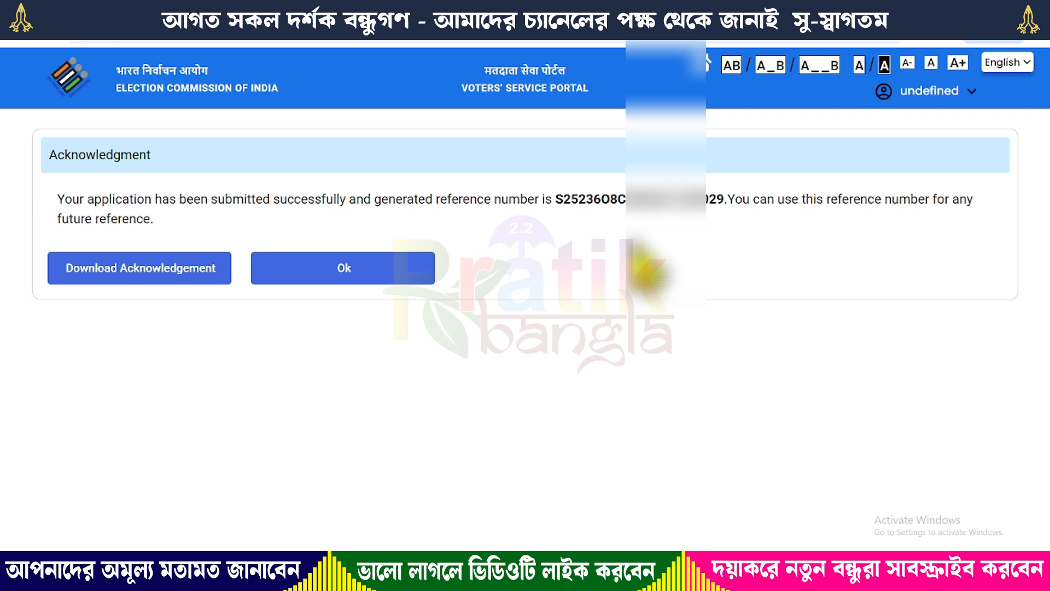
left_click(145, 272)
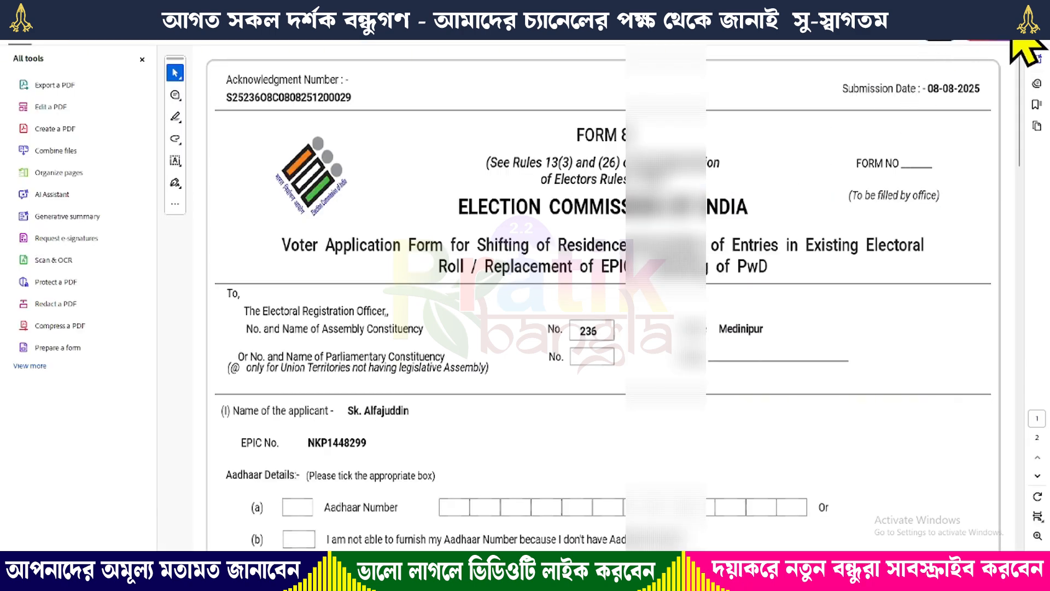
left_click(1037, 10)
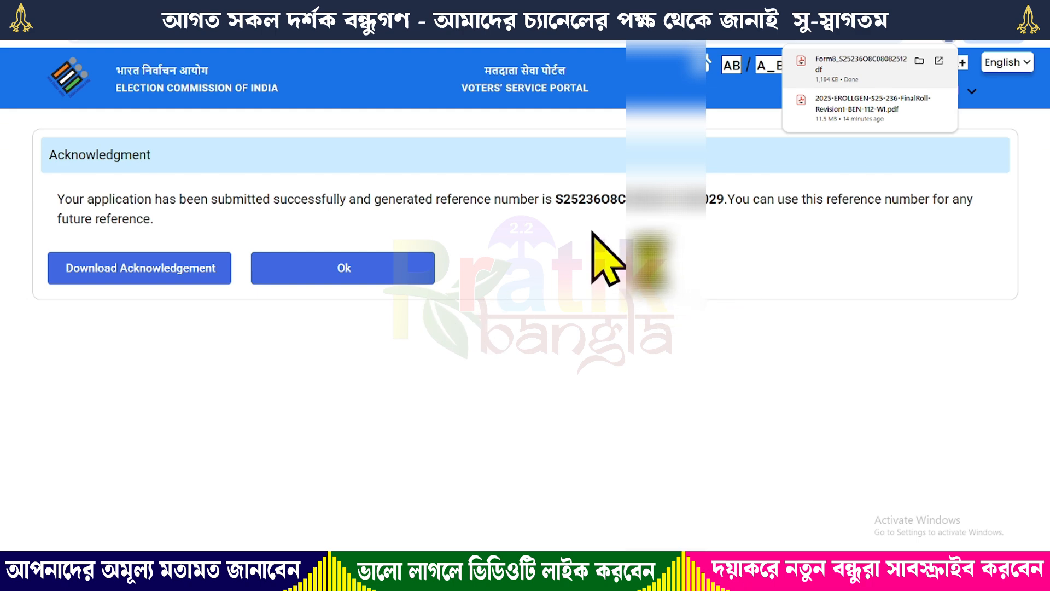
left_click(1037, 36)
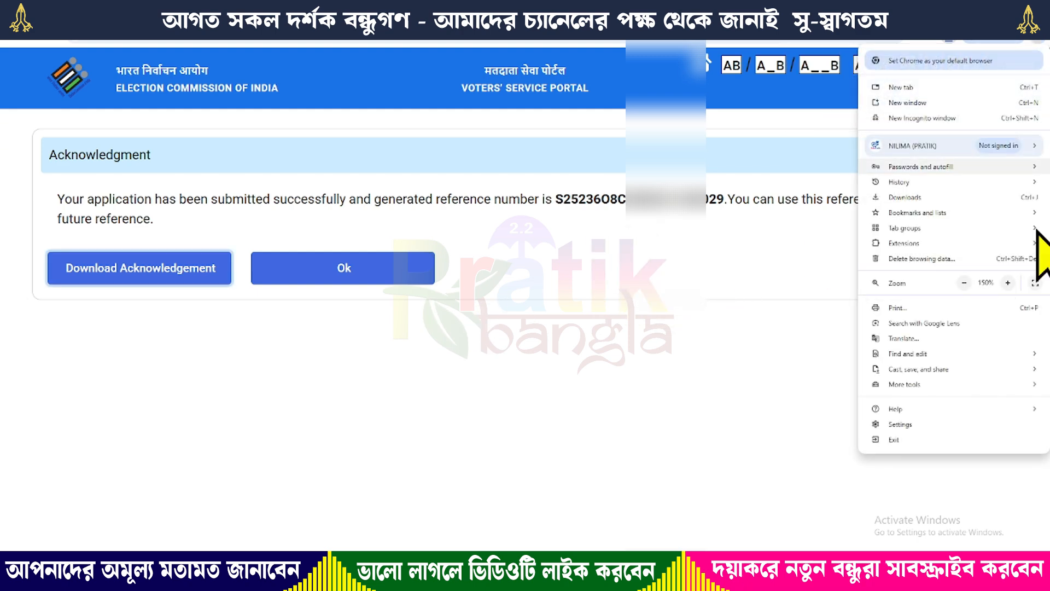
Step: Zoom the acknowledgment page in three times
left_click(1008, 282)
left_click(1008, 283)
left_click(383, 389)
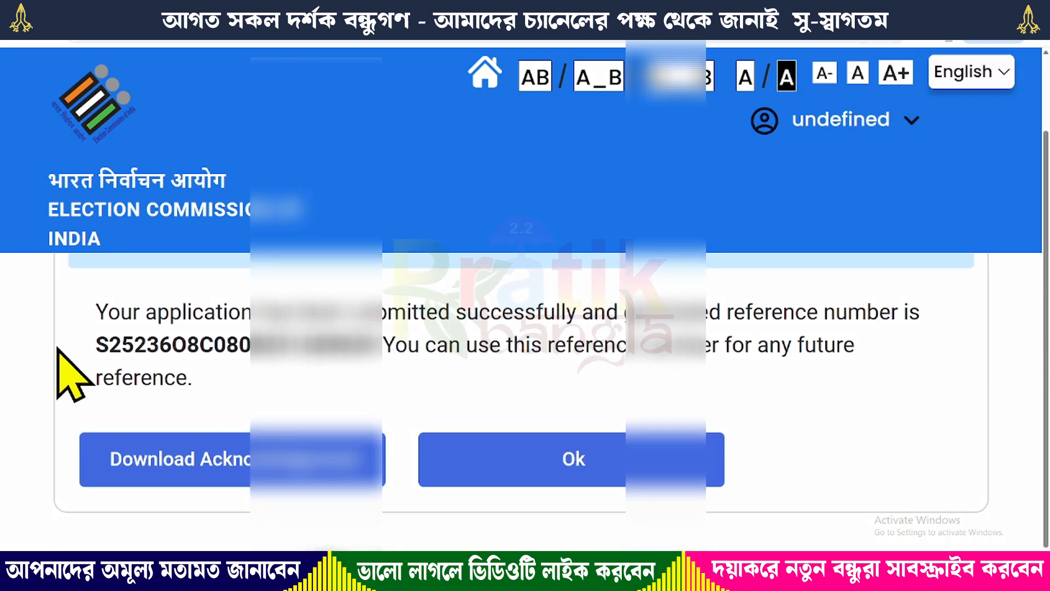
Step: Mark the application reference number with the screen pen, then clear the marks
left_click_drag(89, 369, 386, 362)
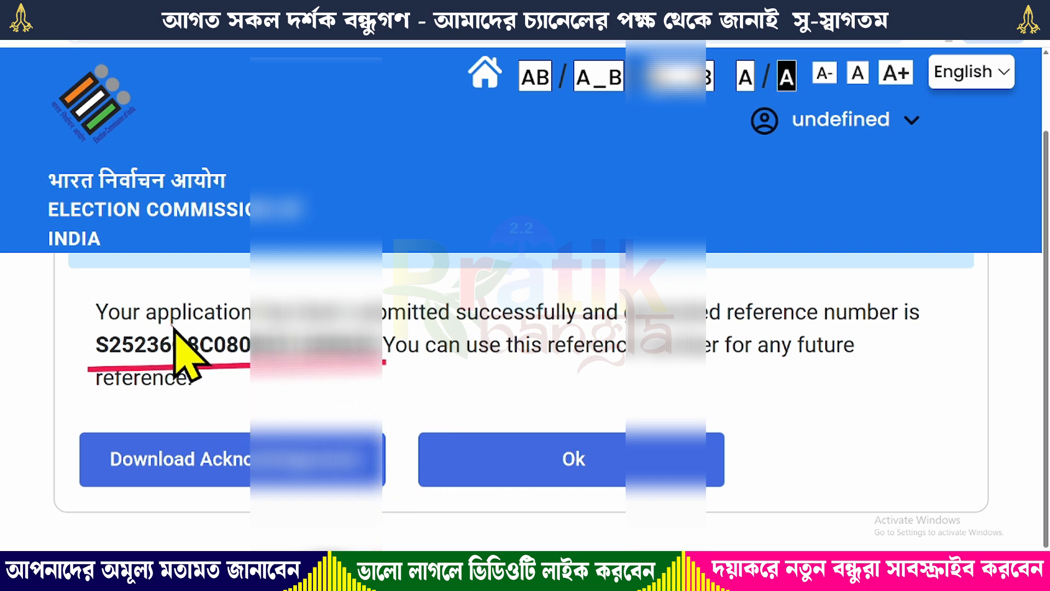
left_click_drag(173, 326, 212, 328)
left_click(192, 328)
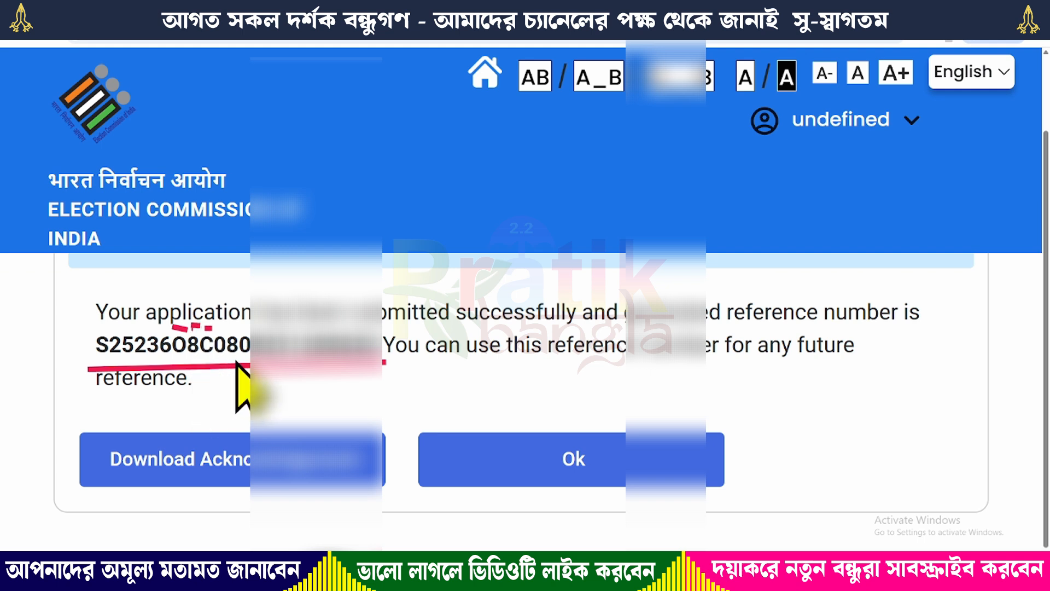
left_click(220, 356)
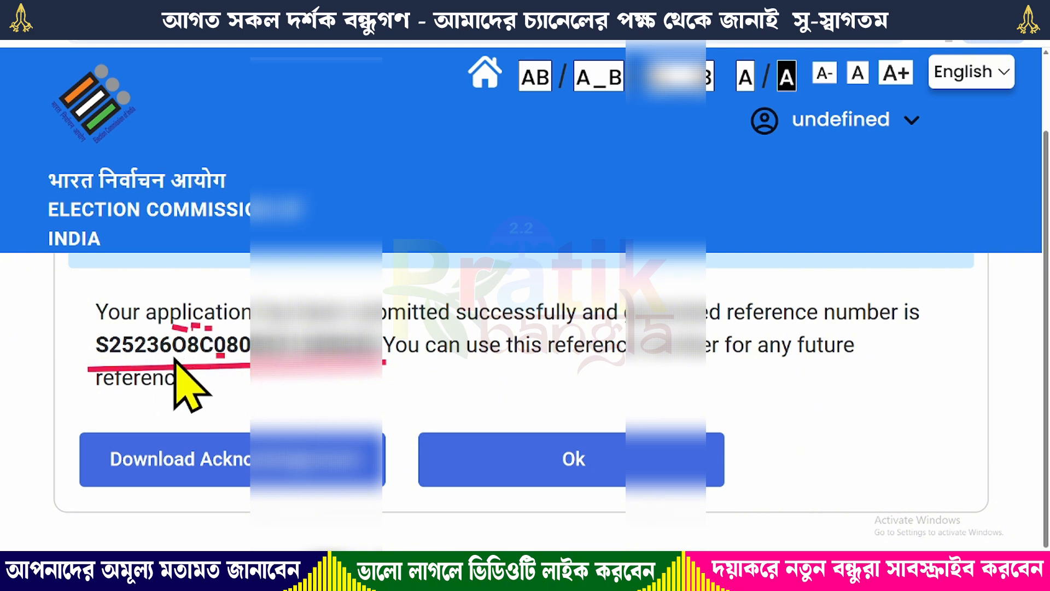
left_click_drag(173, 355, 224, 356)
key("Escape")
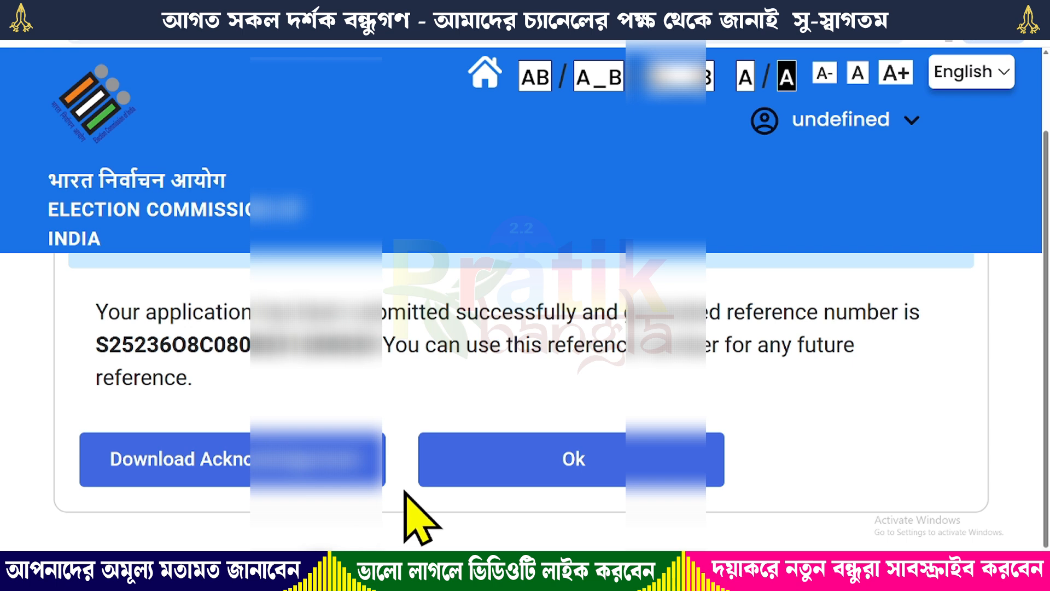